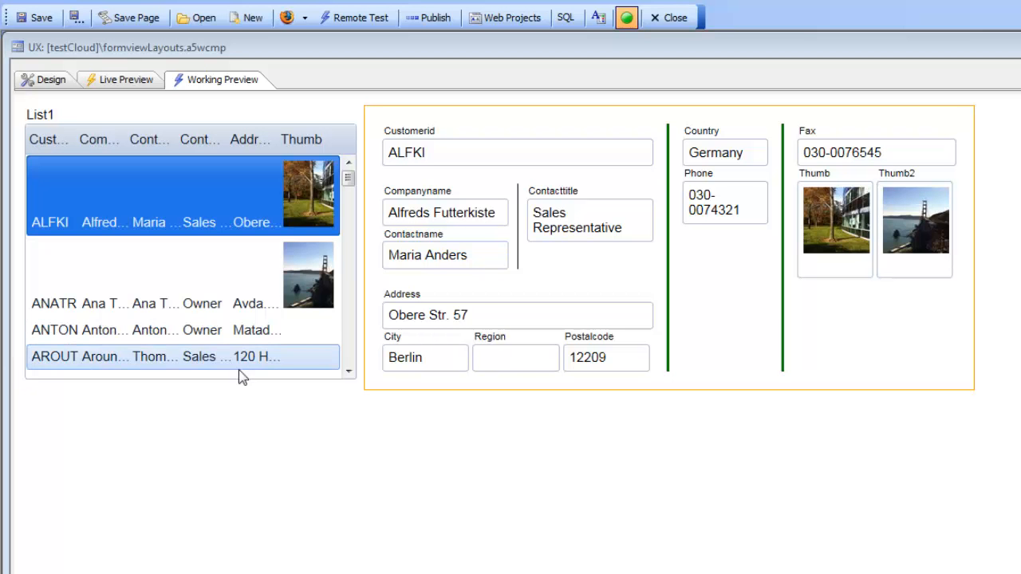
Step: View the third, second and first customer records from the list in the form beside it
{"action": "left_click", "coordinate": [217, 330]}
{"action": "left_click", "coordinate": [263, 252]}
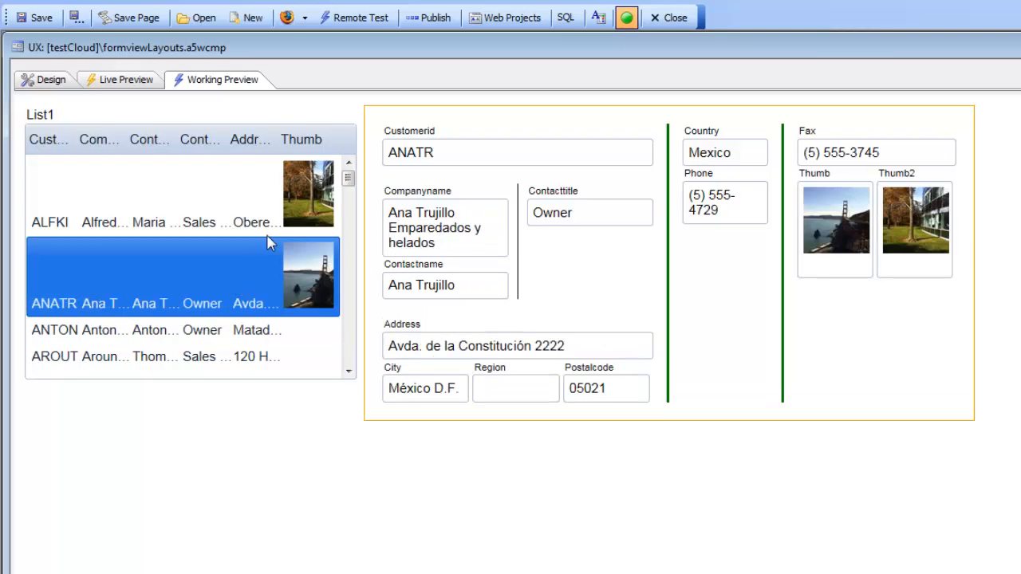
{"action": "left_click", "coordinate": [293, 175]}
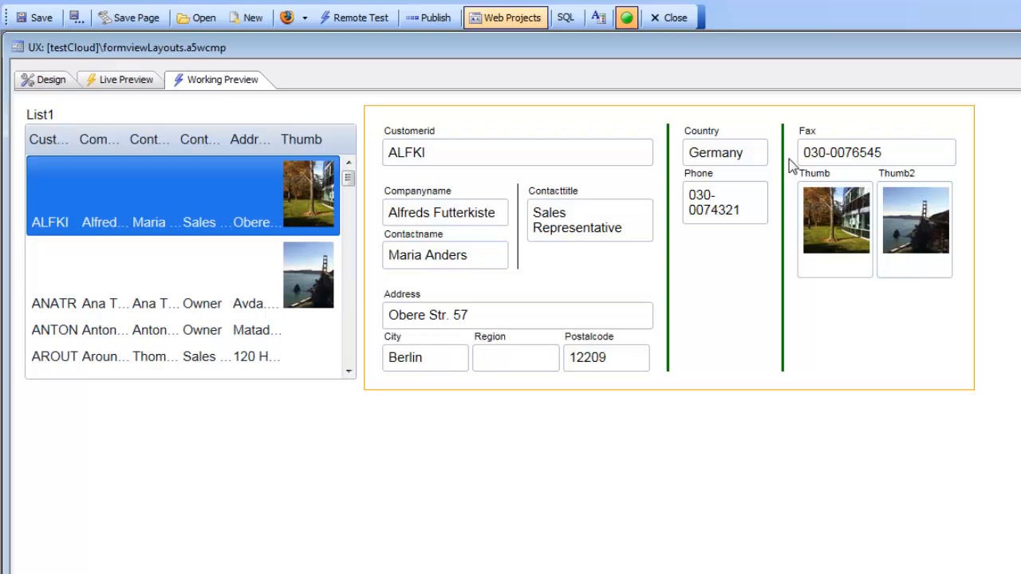
Step: Delete the existing FORMVIEW_2 control from the component design and add a new Form View control in its place
{"action": "left_click", "coordinate": [48, 80]}
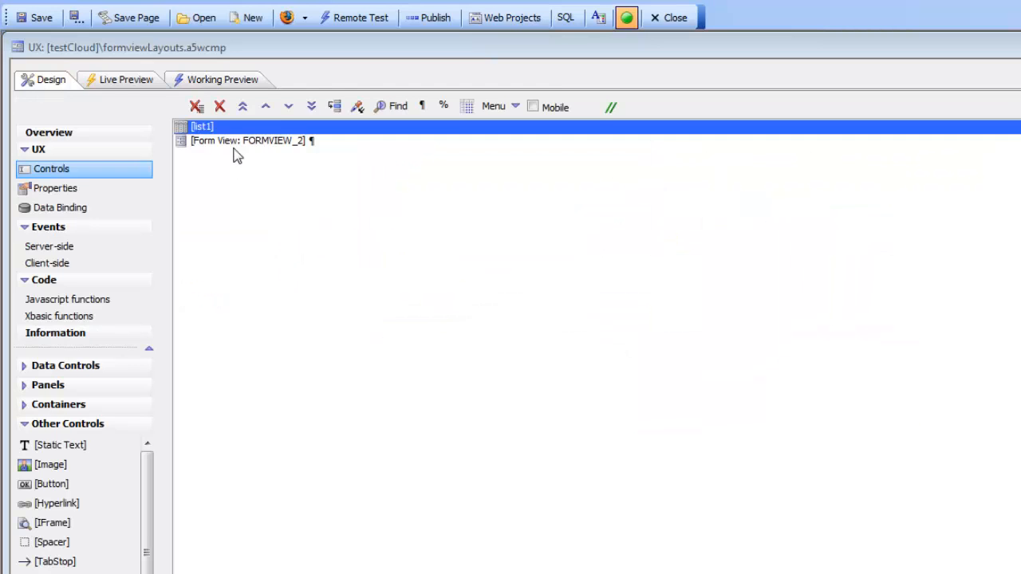
{"action": "left_click", "coordinate": [232, 142]}
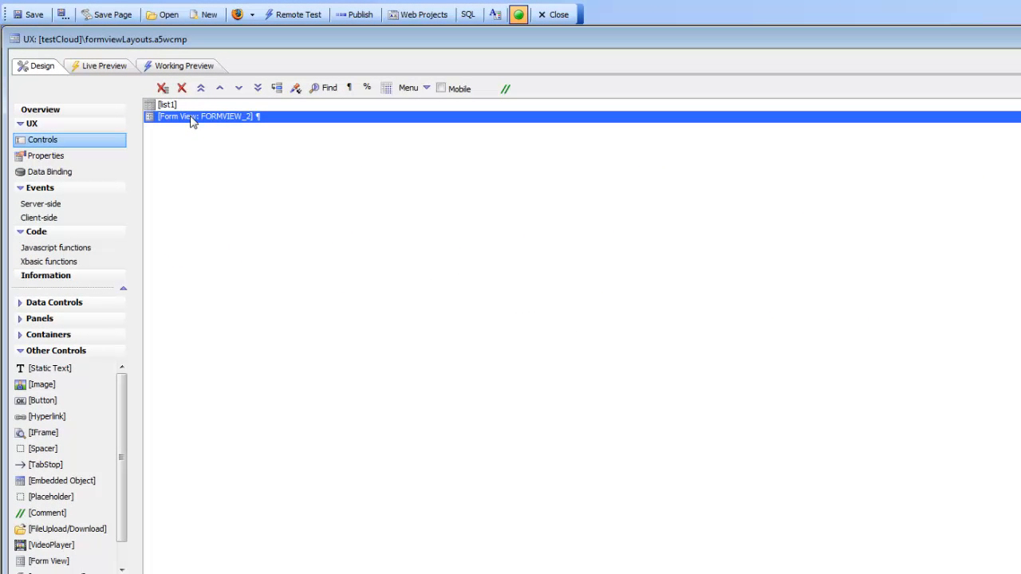
{"action": "left_click", "coordinate": [181, 88]}
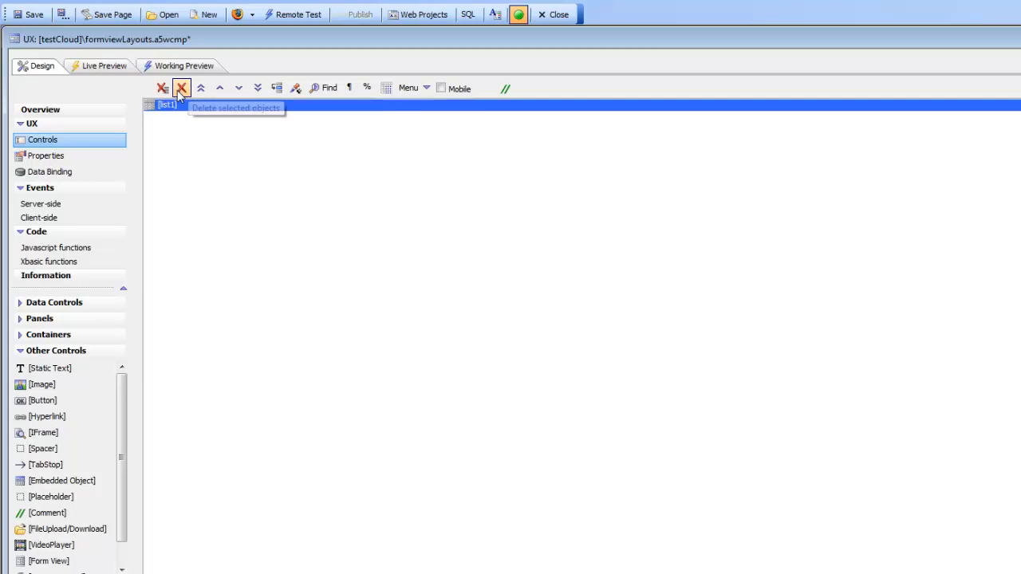
{"action": "double_click", "coordinate": [48, 561]}
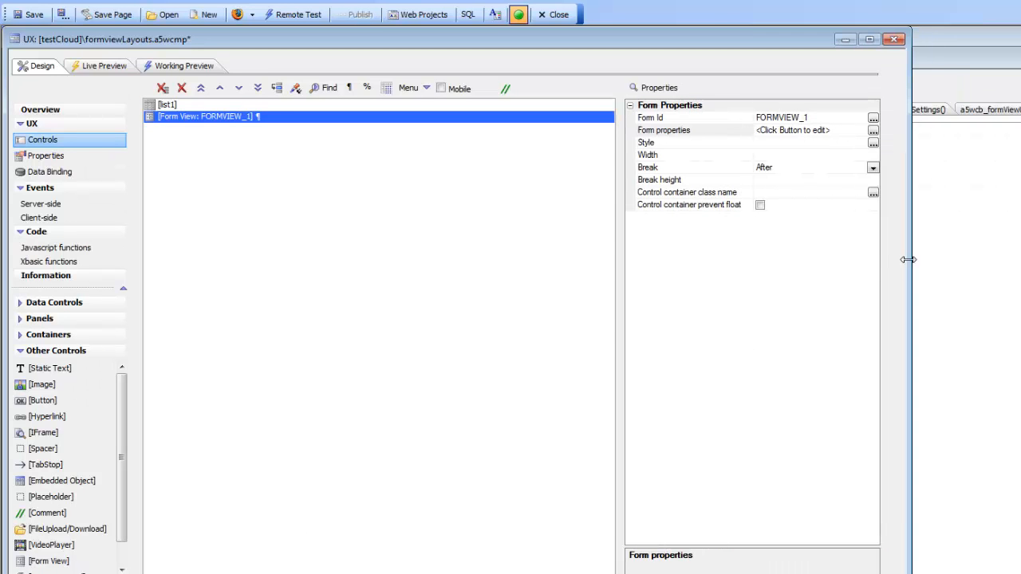
Step: Set the new Form View's data source to the list1 list in its form properties
{"action": "double_click", "coordinate": [667, 133]}
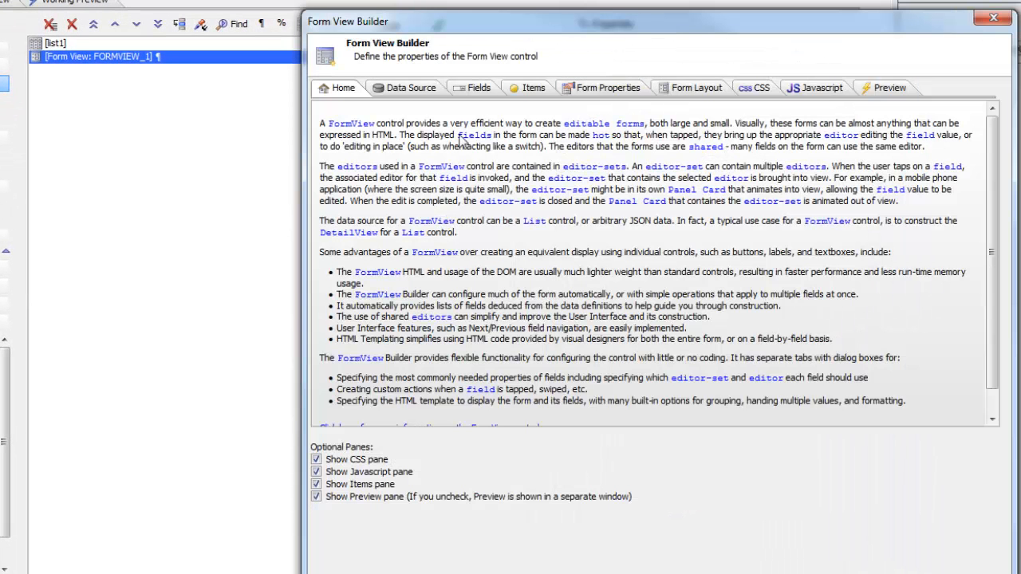
{"action": "left_click", "coordinate": [406, 89]}
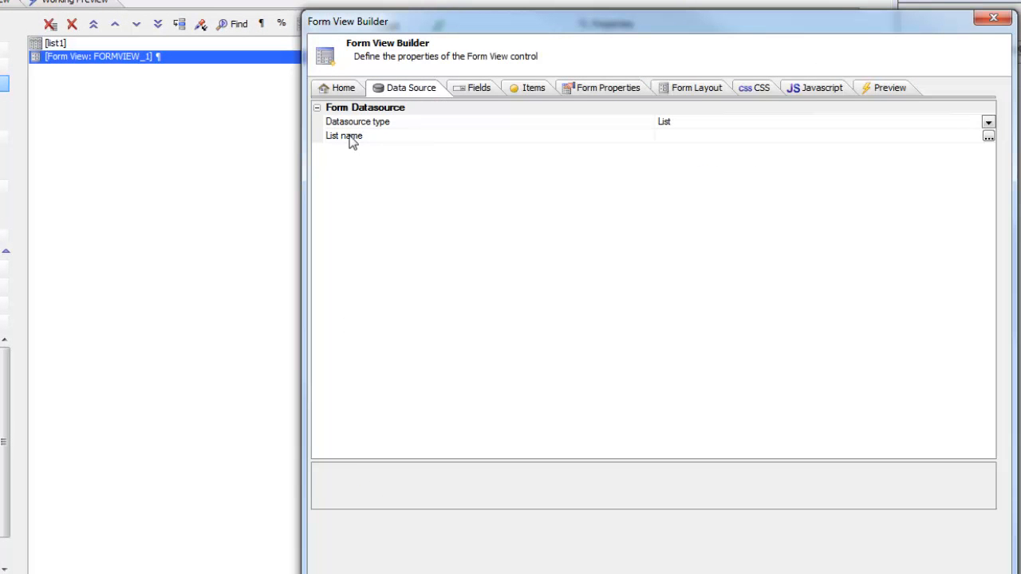
{"action": "double_click", "coordinate": [353, 139]}
{"action": "double_click", "coordinate": [563, 265]}
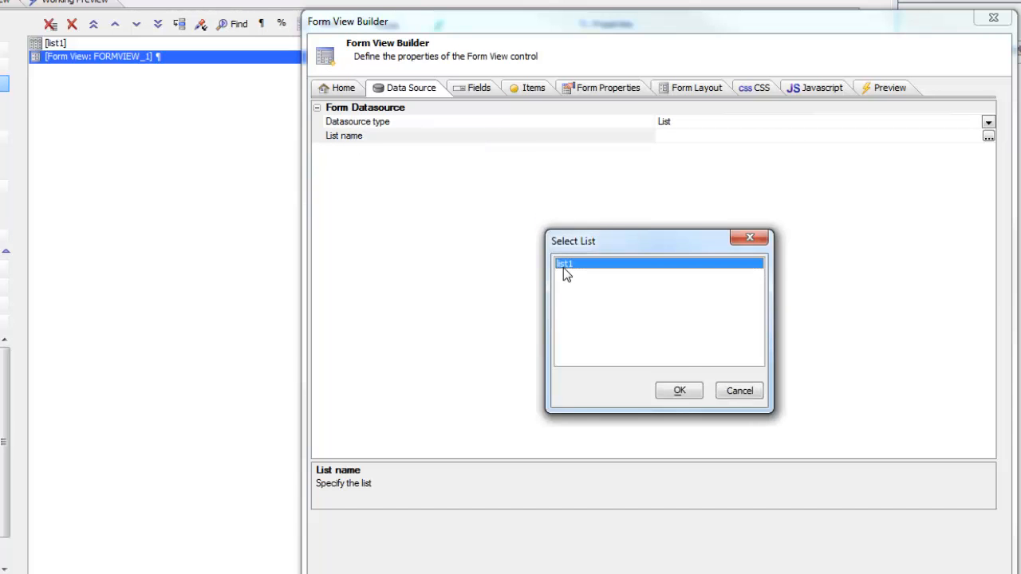
Step: Add label controls for all data fields, CustomerID through Thumb2, to the form layout and accept the builder settings
{"action": "left_click", "coordinate": [685, 90]}
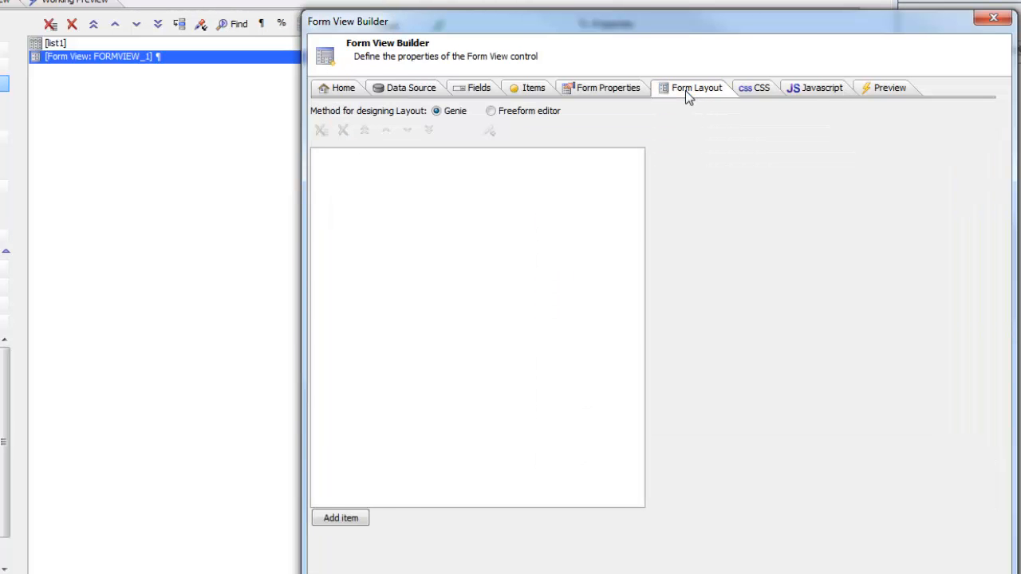
{"action": "left_click", "coordinate": [339, 519]}
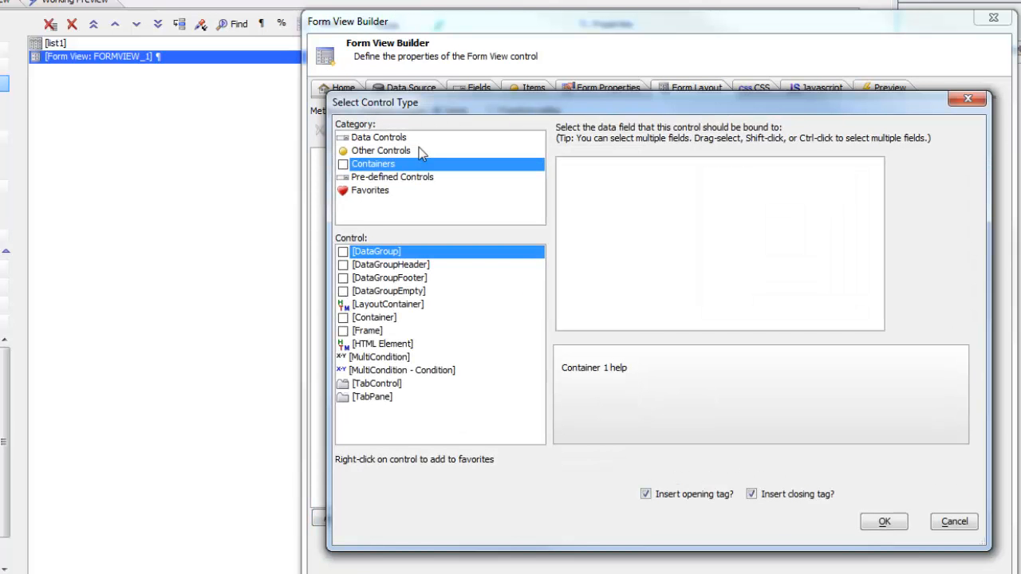
{"action": "left_click", "coordinate": [388, 138]}
{"action": "left_click", "coordinate": [579, 168]}
{"action": "left_click_drag", "start_coordinate": [581, 175], "coordinate": [588, 312]}
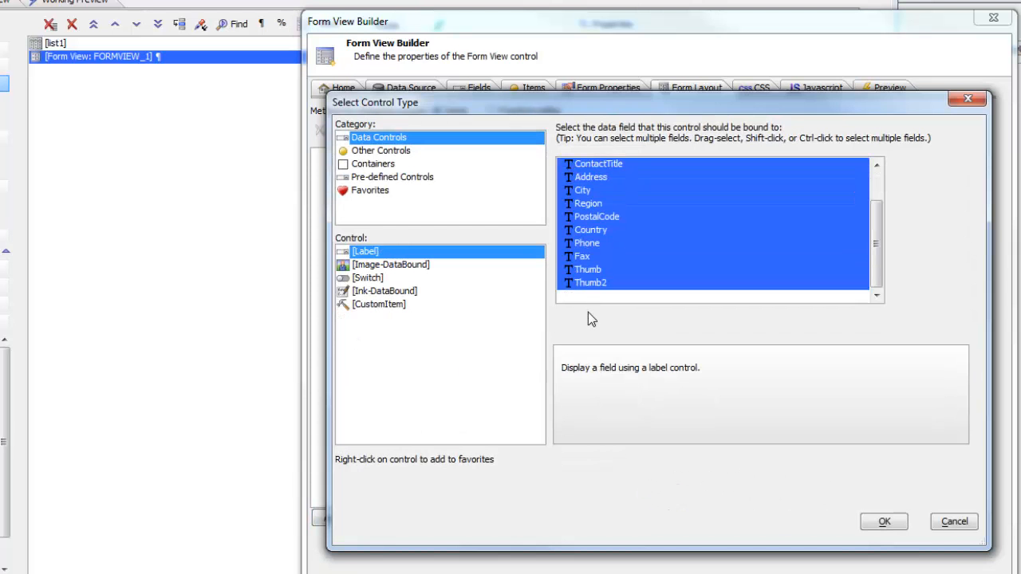
{"action": "left_click", "coordinate": [871, 521]}
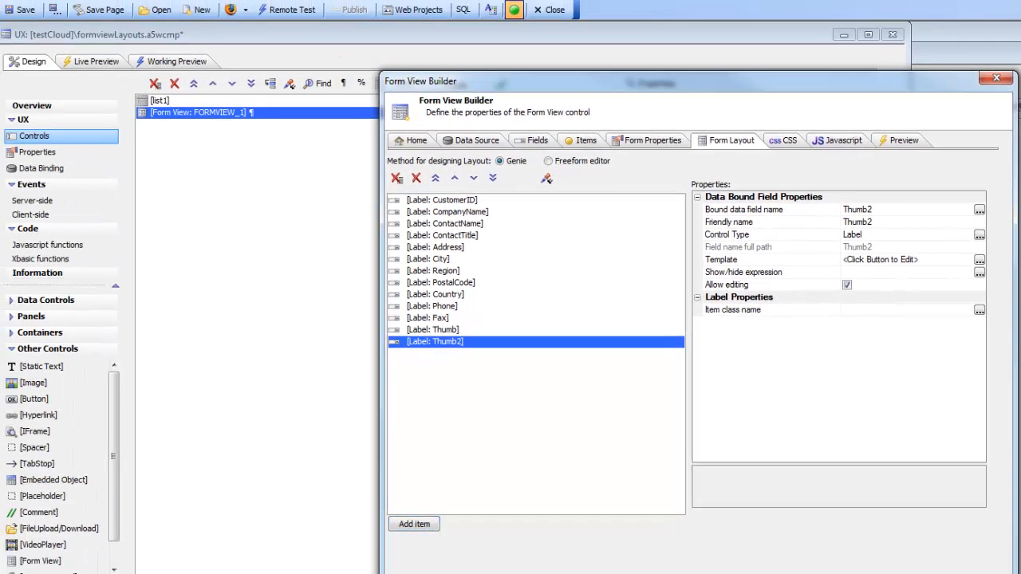
{"action": "left_click", "coordinate": [894, 571]}
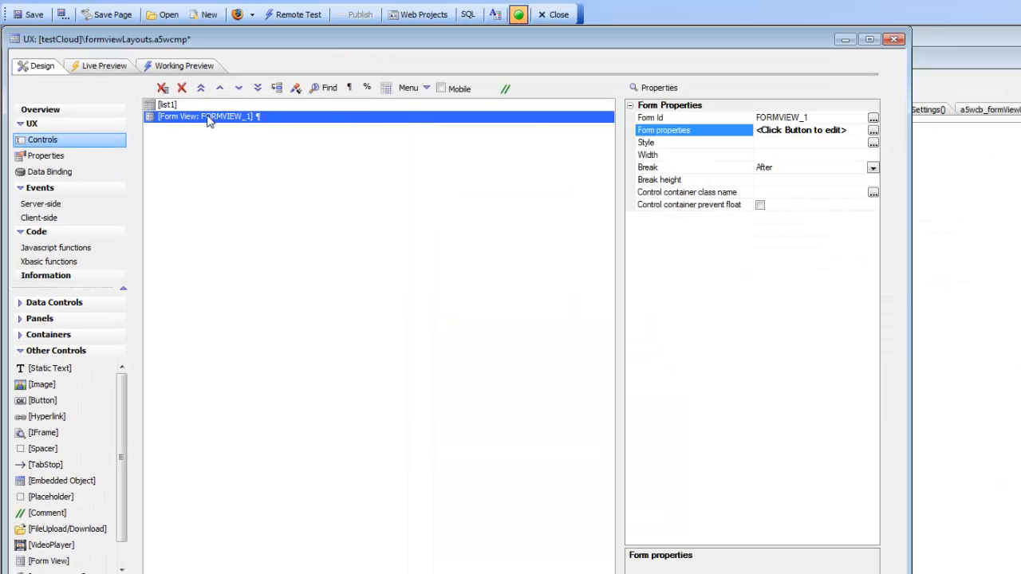
Step: Set the Form View's width to 6in, then save and preview the component
{"action": "left_click", "coordinate": [660, 156]}
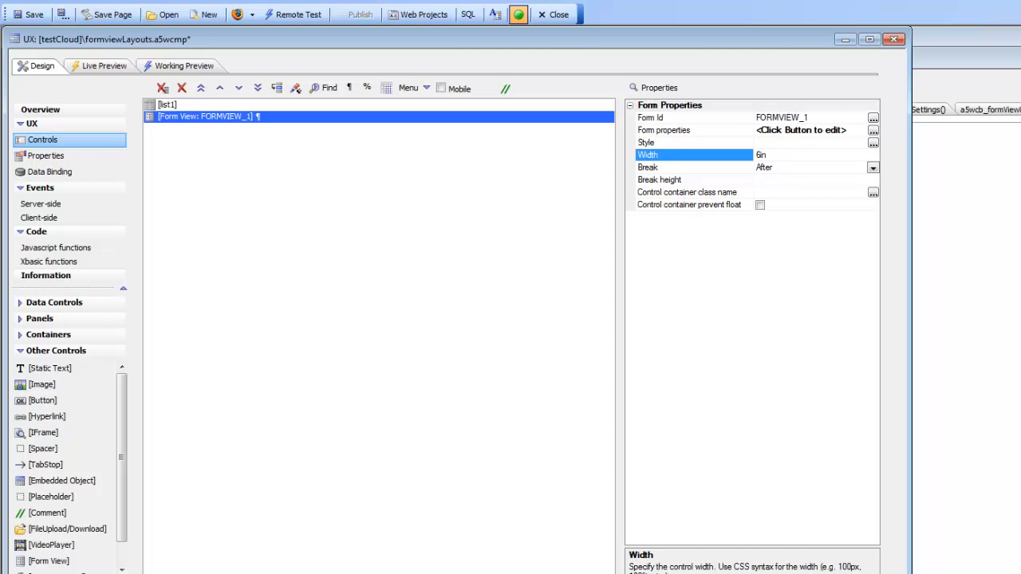
{"action": "left_click", "coordinate": [646, 169]}
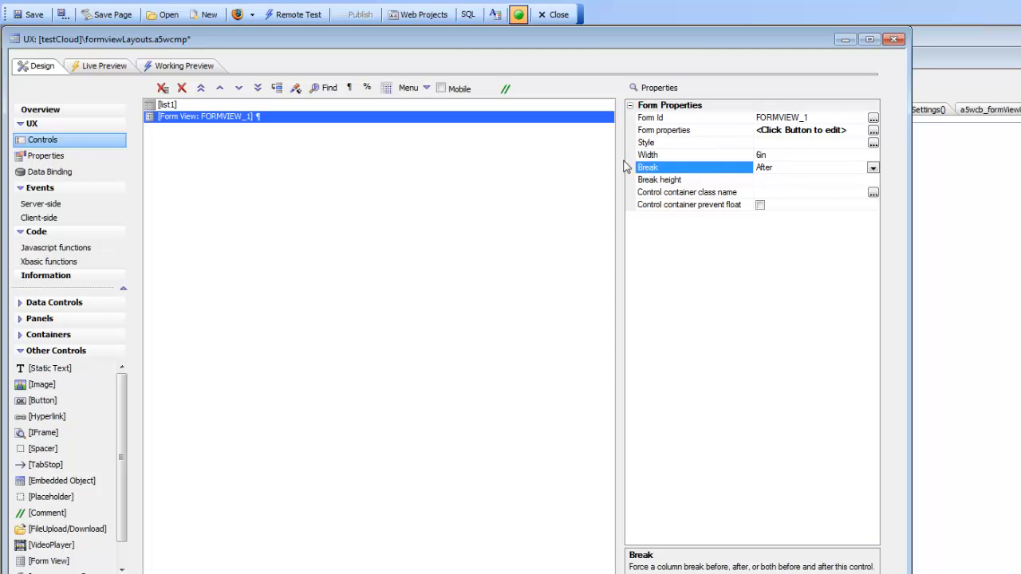
{"action": "left_click", "coordinate": [22, 13]}
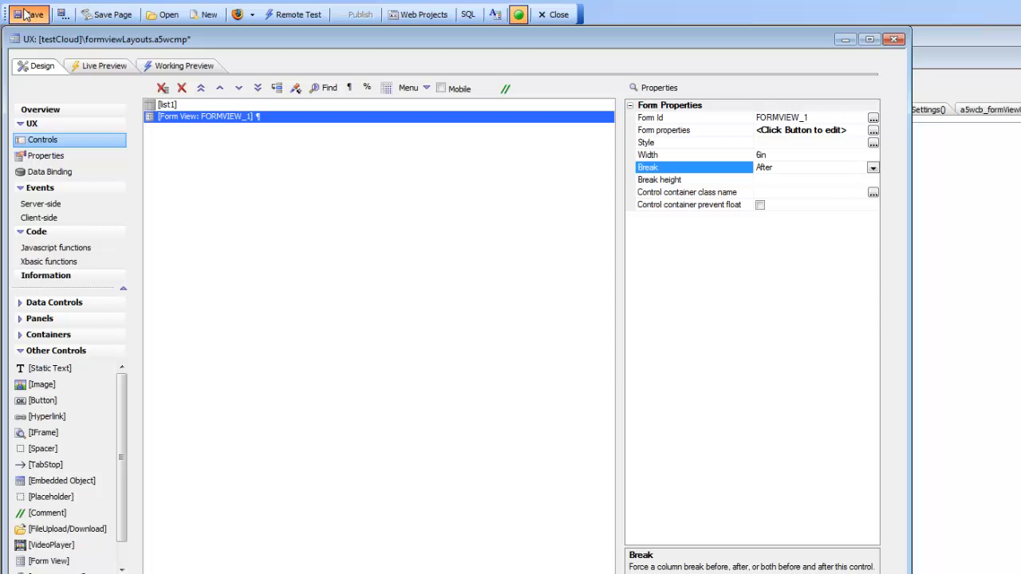
{"action": "left_click", "coordinate": [181, 70]}
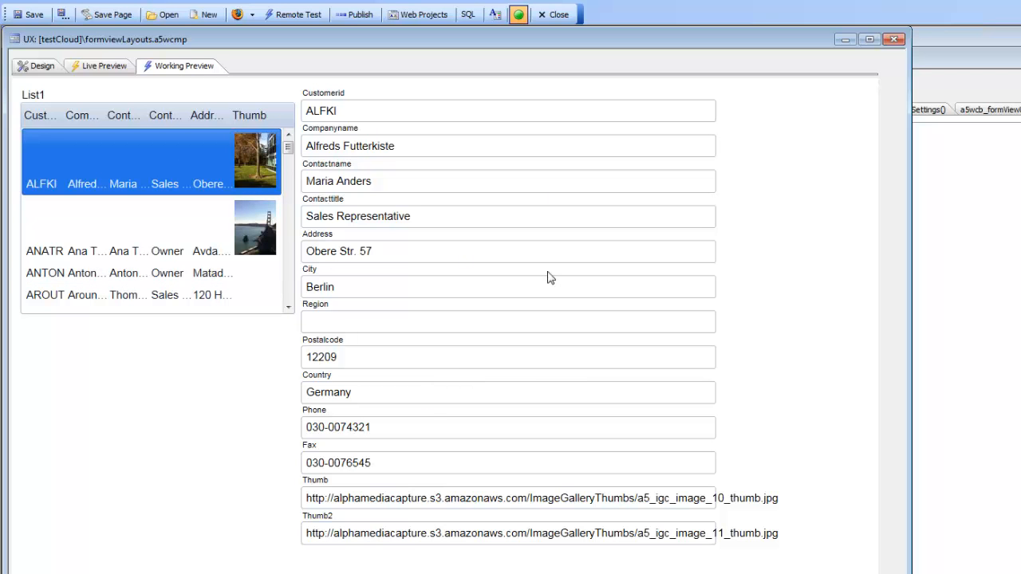
Step: Change the Thumb field's control type to Image-DataBound in the Form View's layout
{"action": "left_click", "coordinate": [41, 67]}
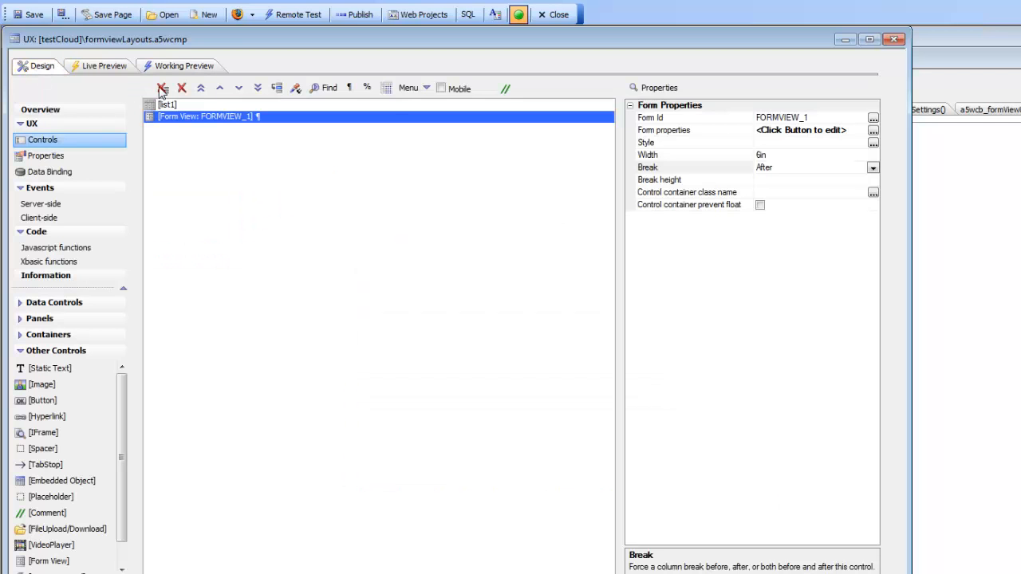
{"action": "left_click", "coordinate": [696, 152]}
{"action": "double_click", "coordinate": [678, 117]}
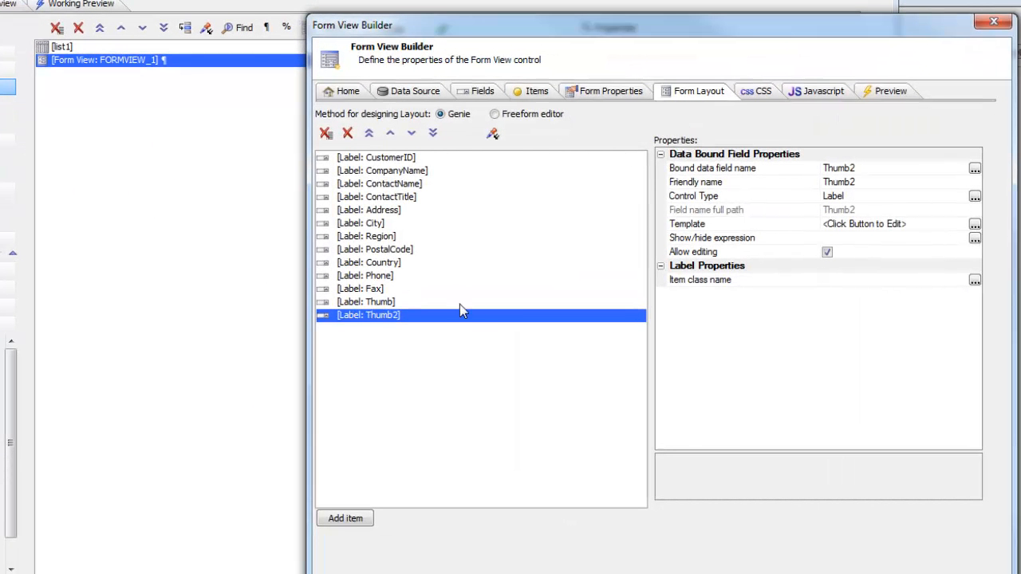
{"action": "left_click", "coordinate": [374, 304]}
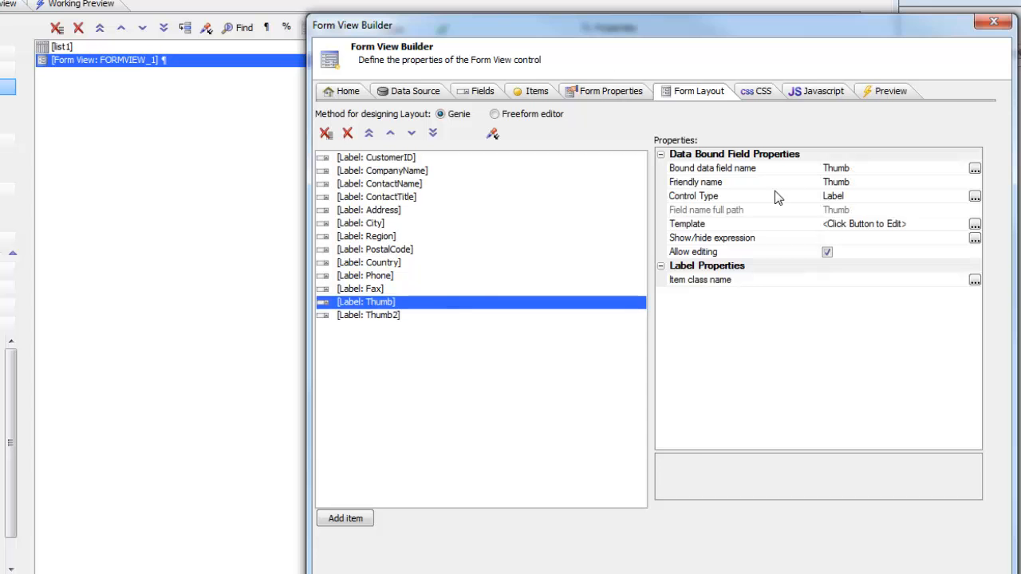
{"action": "left_click", "coordinate": [975, 196]}
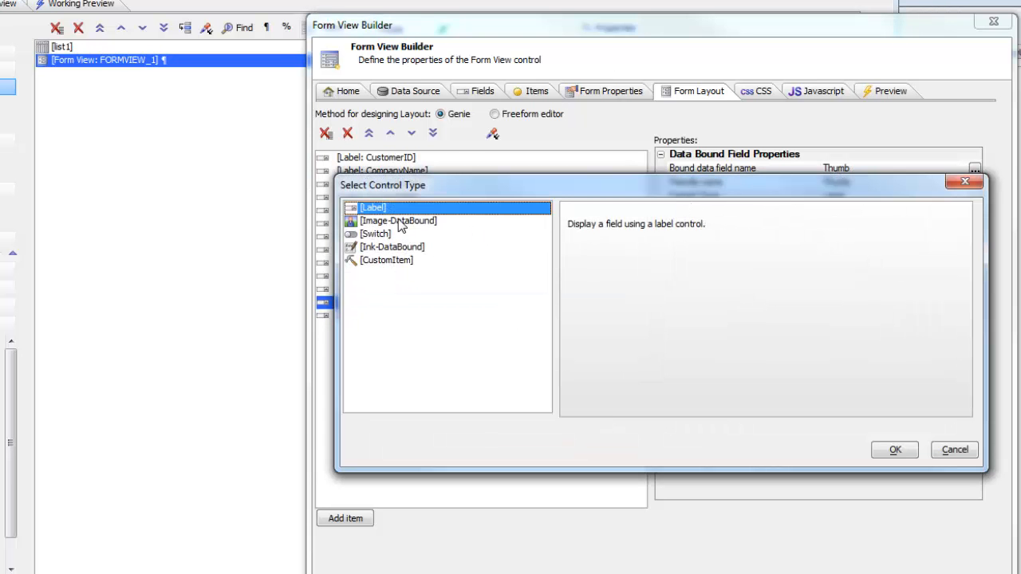
{"action": "left_click", "coordinate": [401, 222]}
{"action": "double_click", "coordinate": [399, 220]}
Step: Change the Thumb2 field's control type to Ink-DataBound and accept the form layout
{"action": "left_click", "coordinate": [369, 316]}
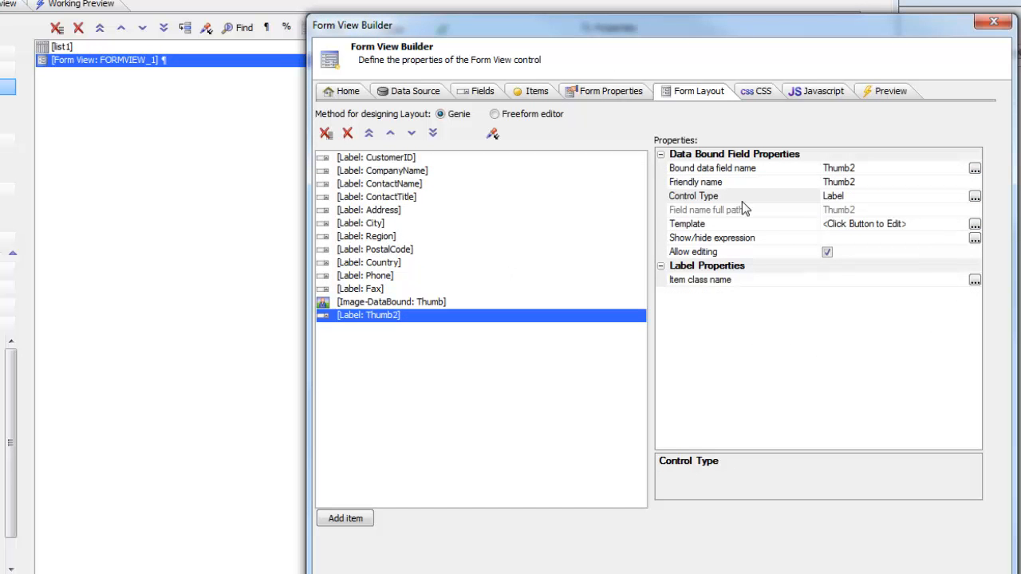
{"action": "double_click", "coordinate": [688, 197]}
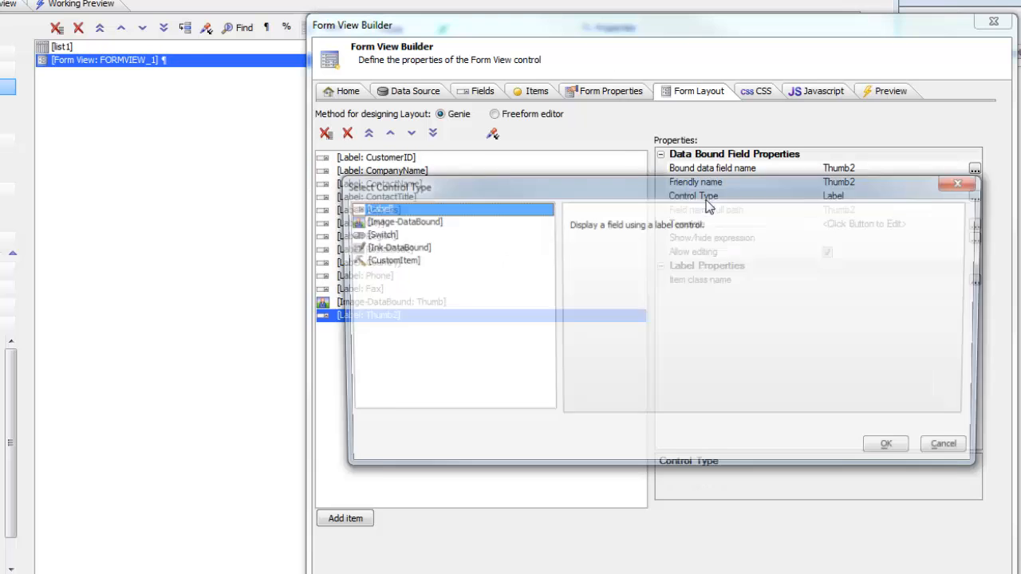
{"action": "double_click", "coordinate": [392, 246]}
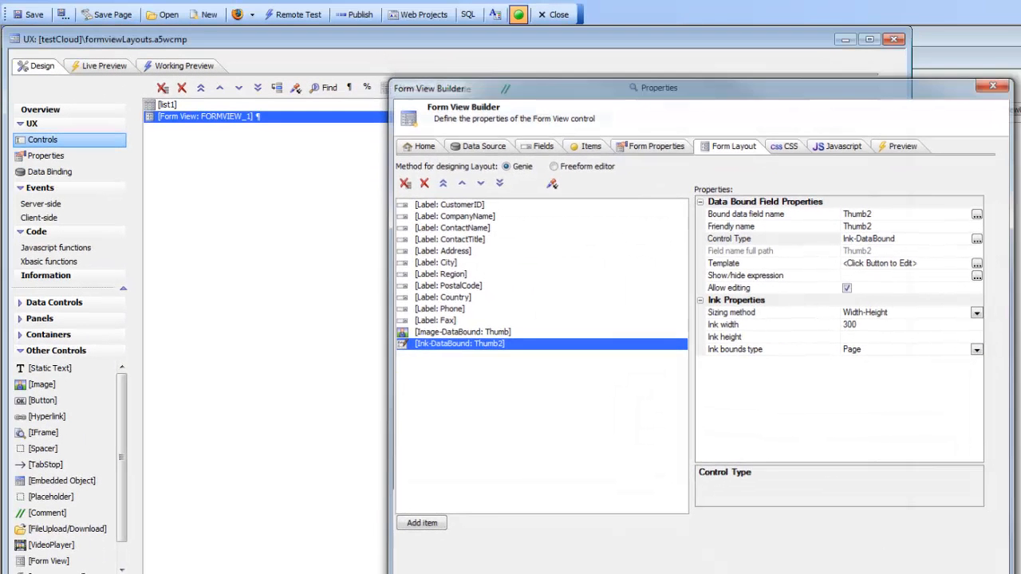
{"action": "key", "text": "Return"}
Step: Preview the component and check how the Thumb and Thumb2 fields display for the first two customer records
{"action": "left_click", "coordinate": [191, 66]}
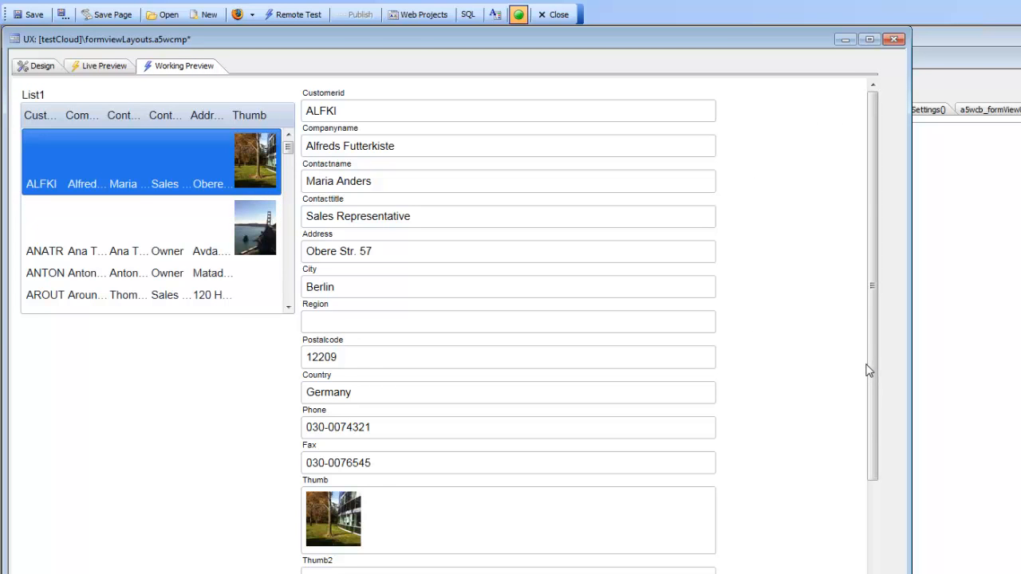
{"action": "left_click_drag", "start_coordinate": [873, 380], "coordinate": [880, 289]}
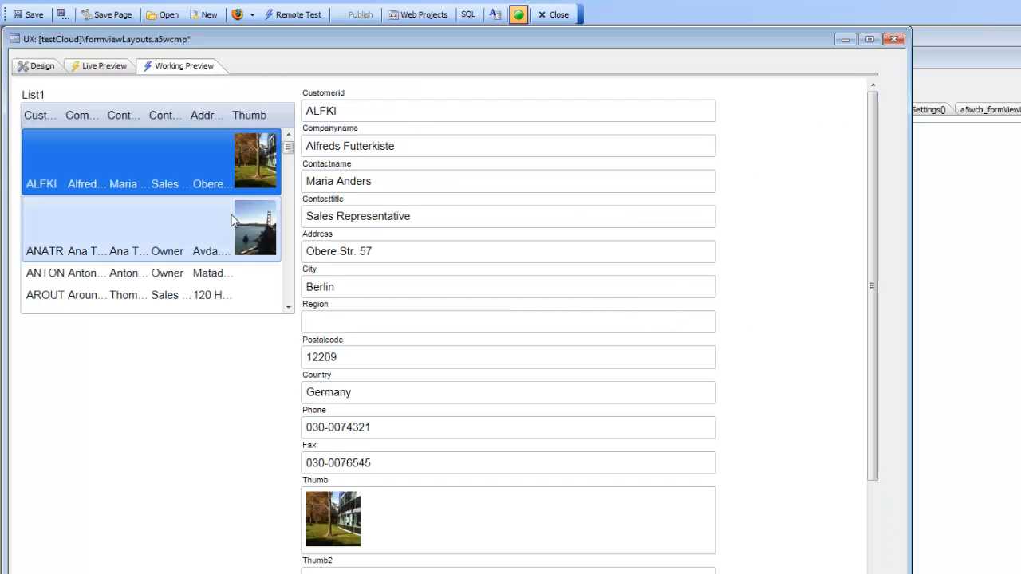
{"action": "left_click", "coordinate": [263, 214]}
{"action": "scroll", "coordinate": [399, 283], "scroll_direction": "down", "scroll_amount": 3}
{"action": "scroll", "coordinate": [349, 212], "scroll_direction": "up", "scroll_amount": 3}
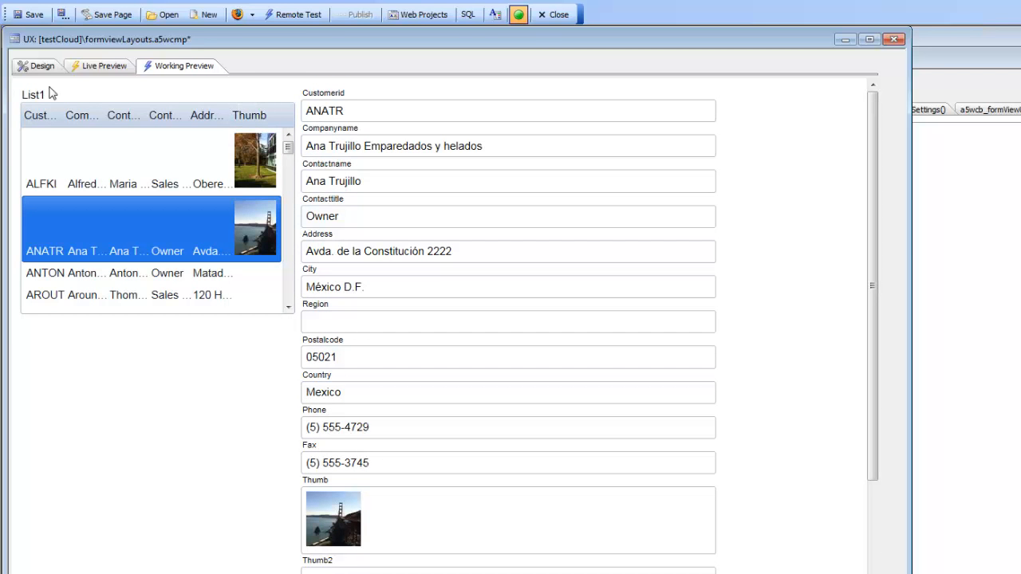
Step: Reopen the Form View's layout in design mode and change the Thumb2 field's control type to Image-DataBound
{"action": "left_click", "coordinate": [32, 67]}
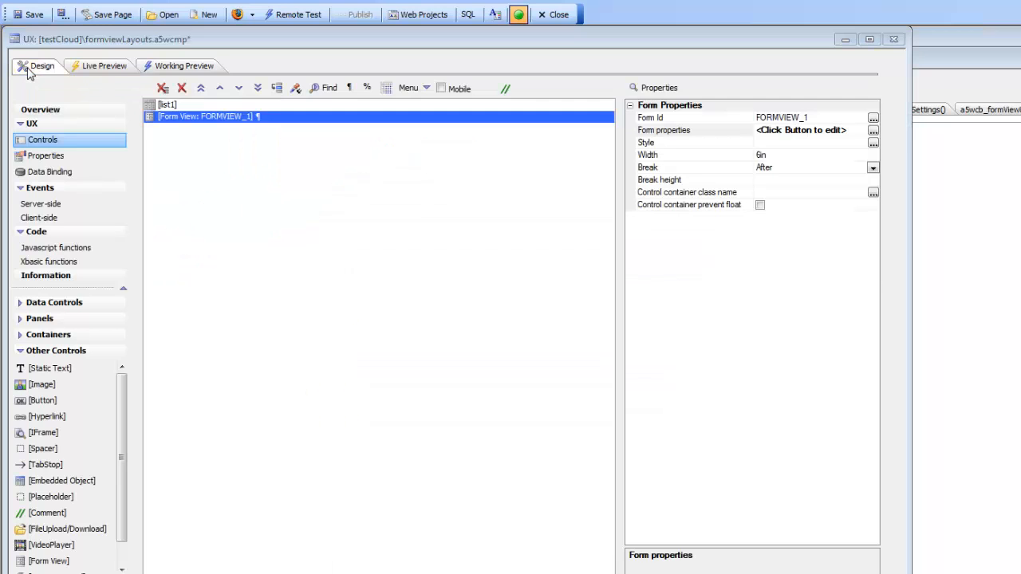
{"action": "double_click", "coordinate": [694, 132]}
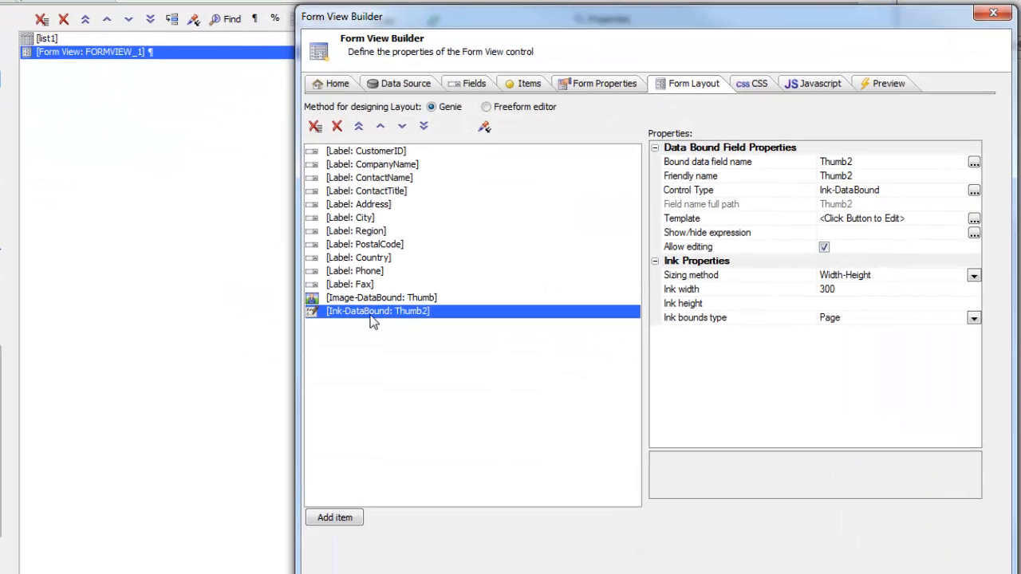
{"action": "double_click", "coordinate": [686, 194]}
{"action": "left_click", "coordinate": [369, 217]}
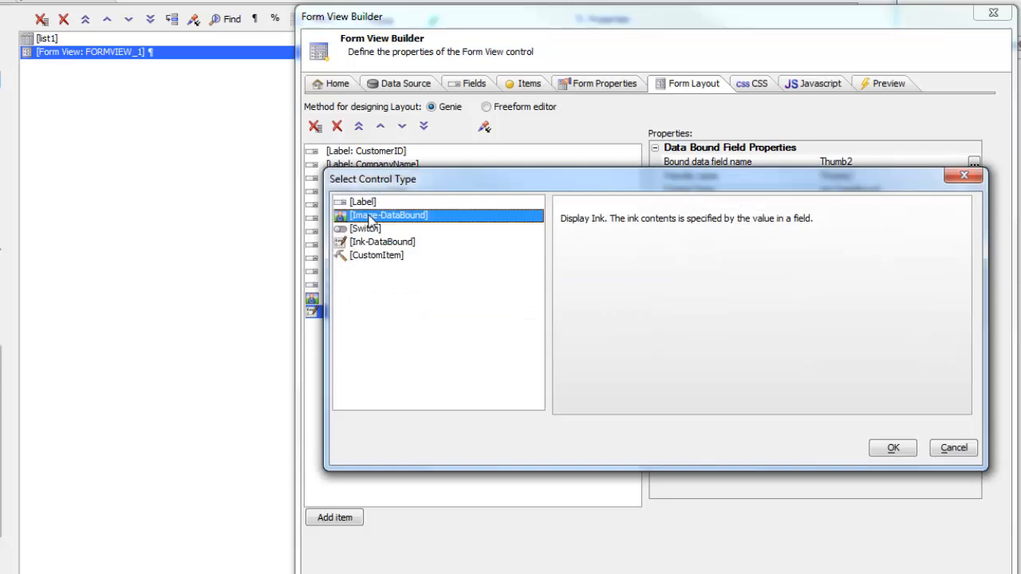
{"action": "double_click", "coordinate": [369, 217]}
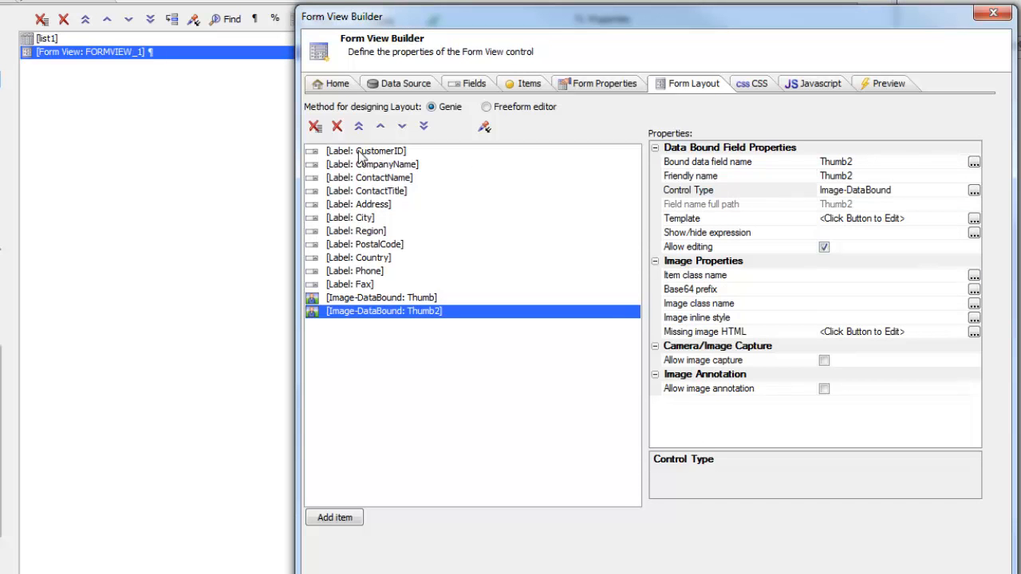
Step: Wrap all the form fields, CustomerID through Thumb2, in a LayoutContainer with Column layout and accept the form layout
{"action": "left_click_drag", "start_coordinate": [361, 153], "coordinate": [356, 325]}
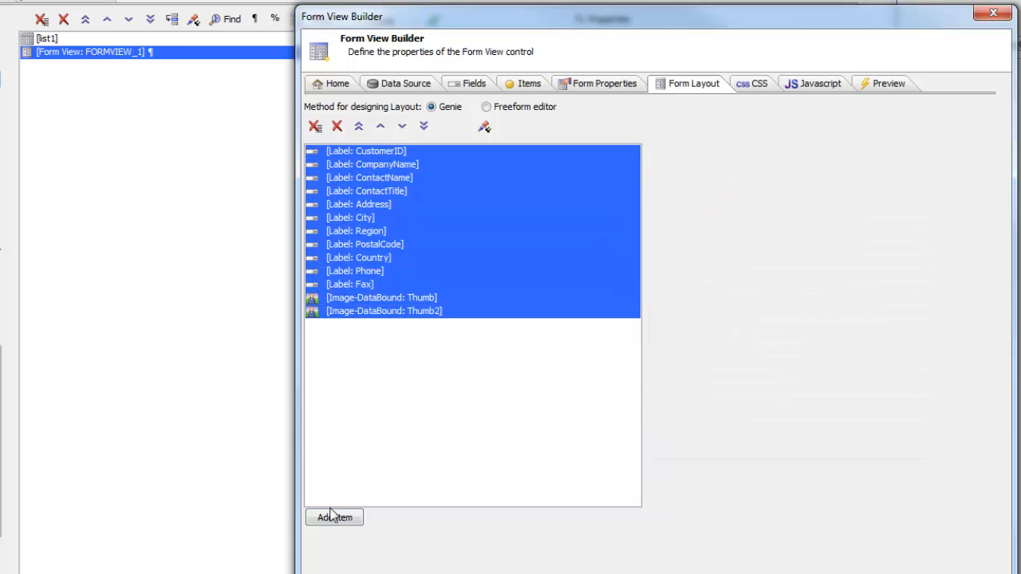
{"action": "left_click", "coordinate": [333, 517]}
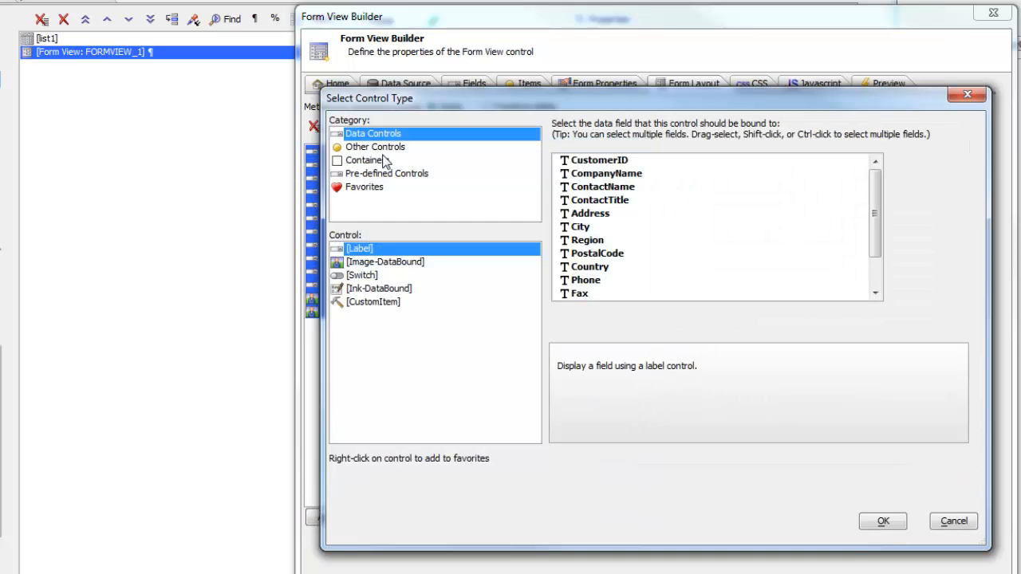
{"action": "left_click", "coordinate": [365, 164]}
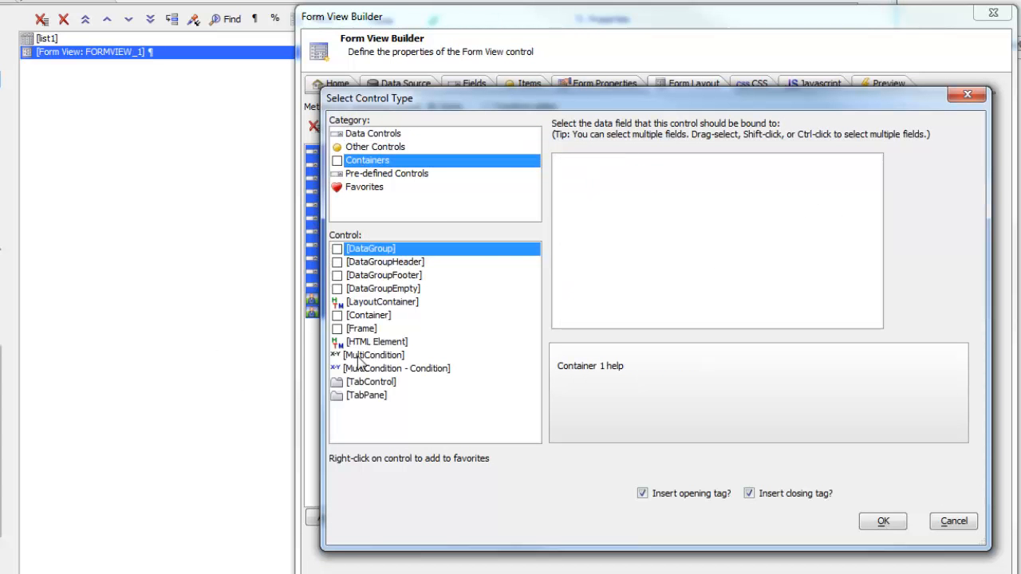
{"action": "left_click", "coordinate": [379, 303]}
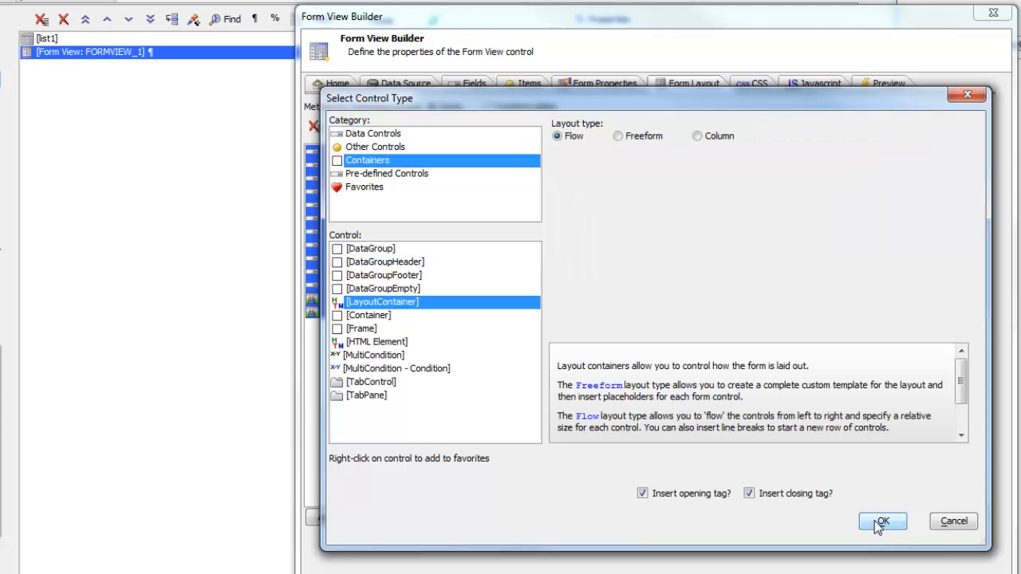
{"action": "left_click", "coordinate": [697, 136]}
{"action": "left_click", "coordinate": [881, 522]}
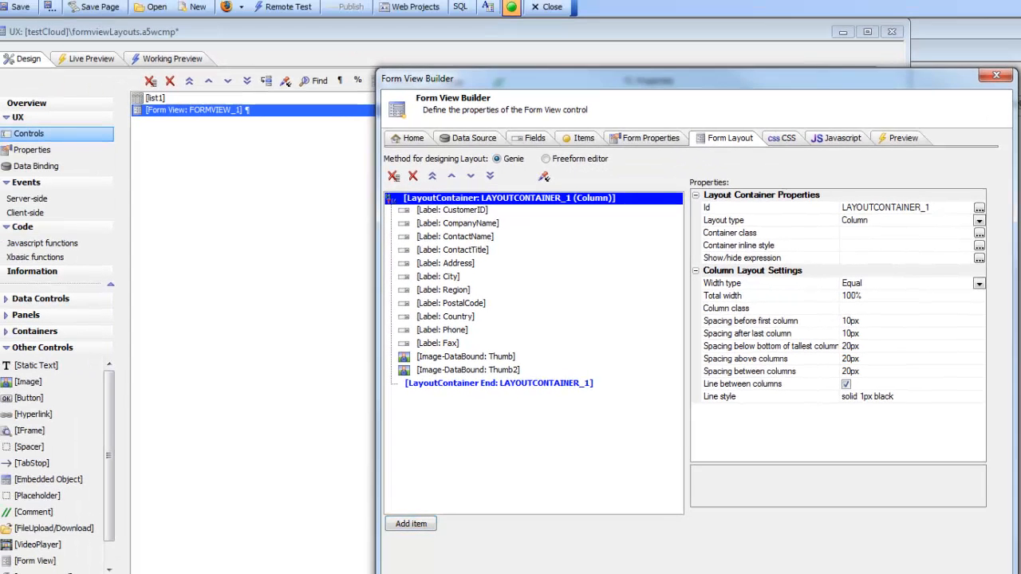
{"action": "left_click", "coordinate": [870, 573]}
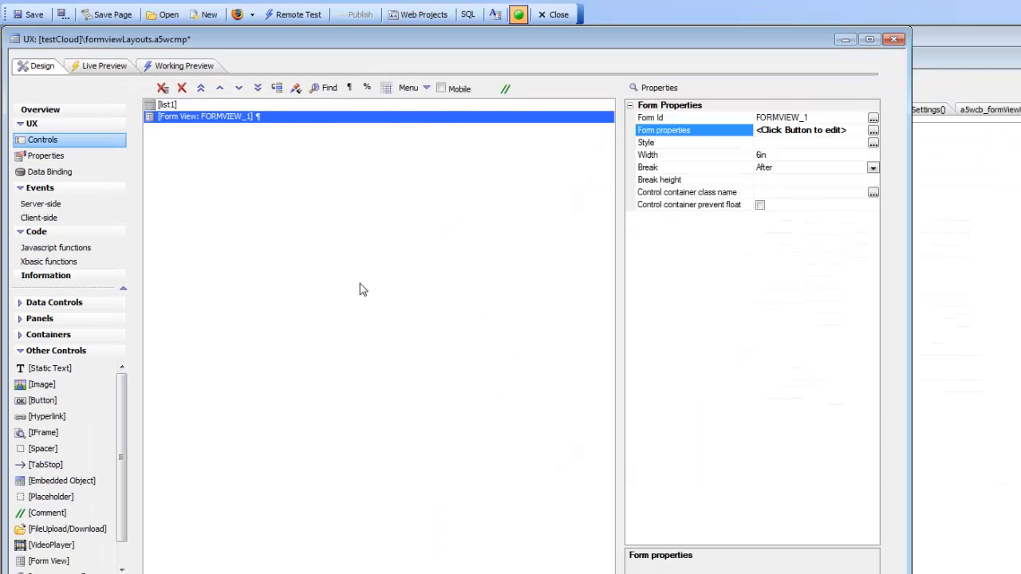
Step: Preview the component and check how the fields are arranged inside the column layout container
{"action": "left_click", "coordinate": [183, 67]}
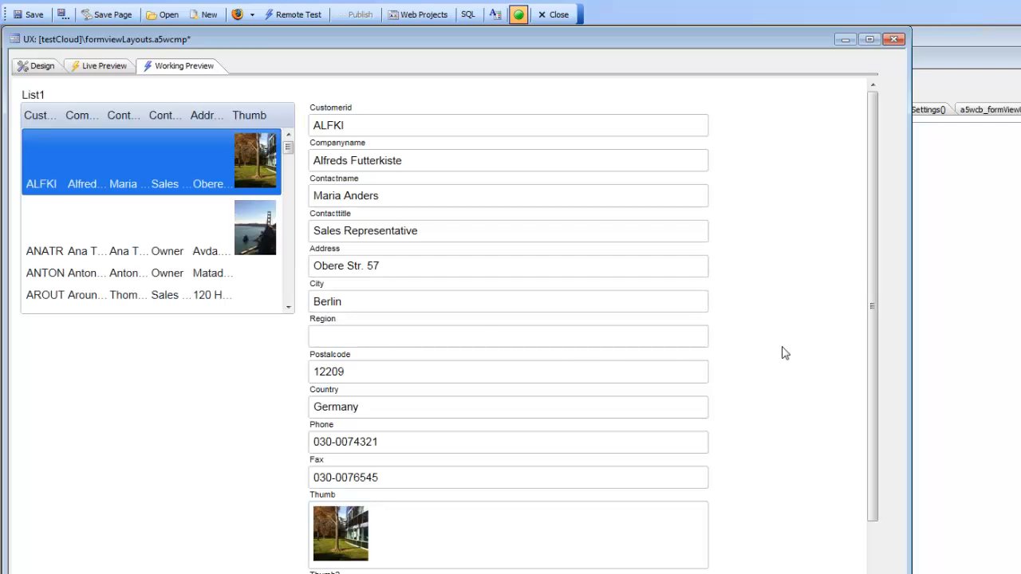
{"action": "mouse_move", "coordinate": [870, 277]}
{"action": "left_mouse_down"}
{"action": "mouse_move", "coordinate": [896, 417]}
{"action": "mouse_move", "coordinate": [884, 267]}
{"action": "left_mouse_up"}
{"action": "left_click", "coordinate": [32, 69]}
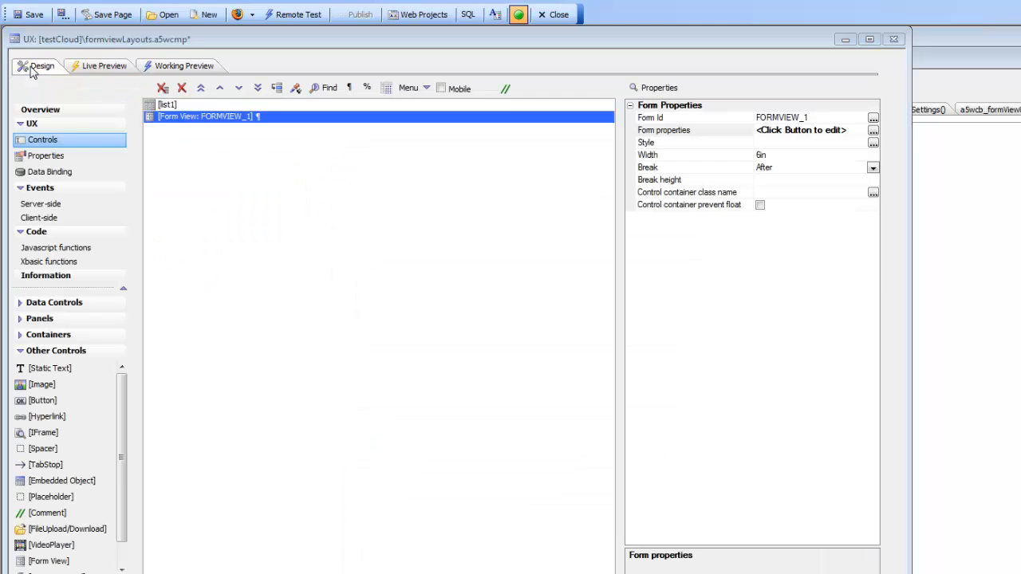
Step: Add a column break after the City field in the Form View's layout and check the two-column form in the working preview
{"action": "double_click", "coordinate": [164, 118]}
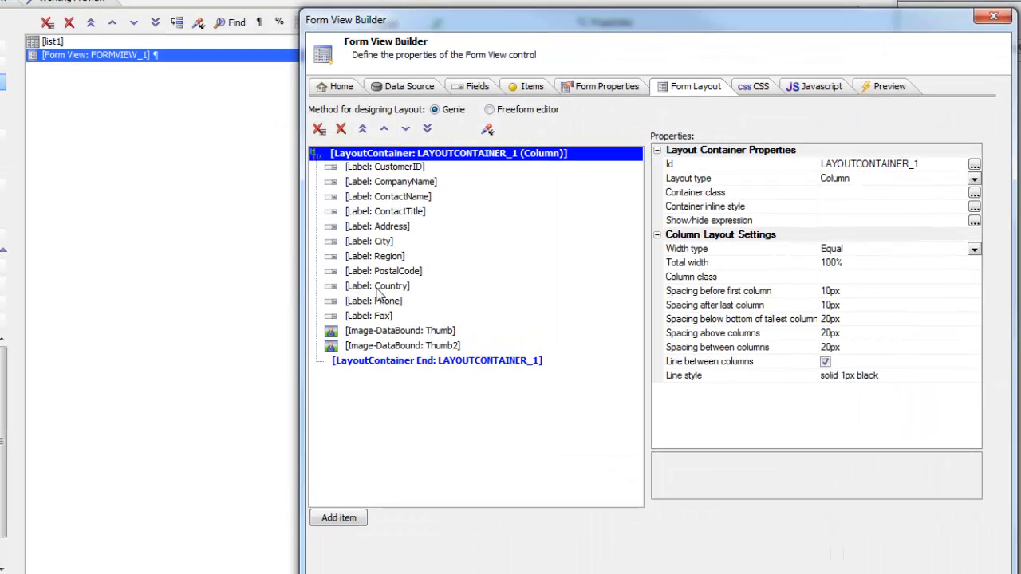
{"action": "left_click", "coordinate": [376, 244]}
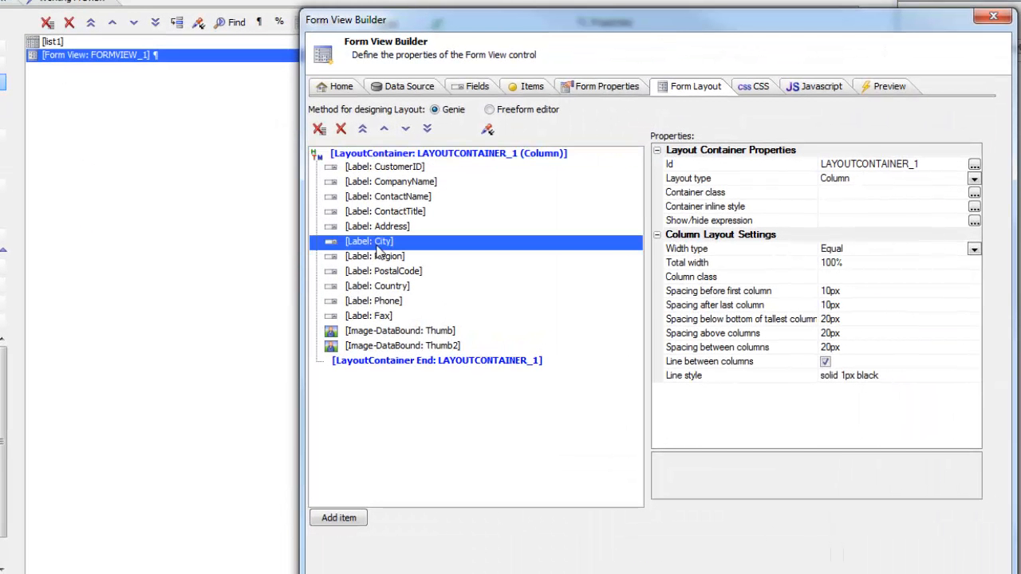
{"action": "left_click", "coordinate": [447, 130]}
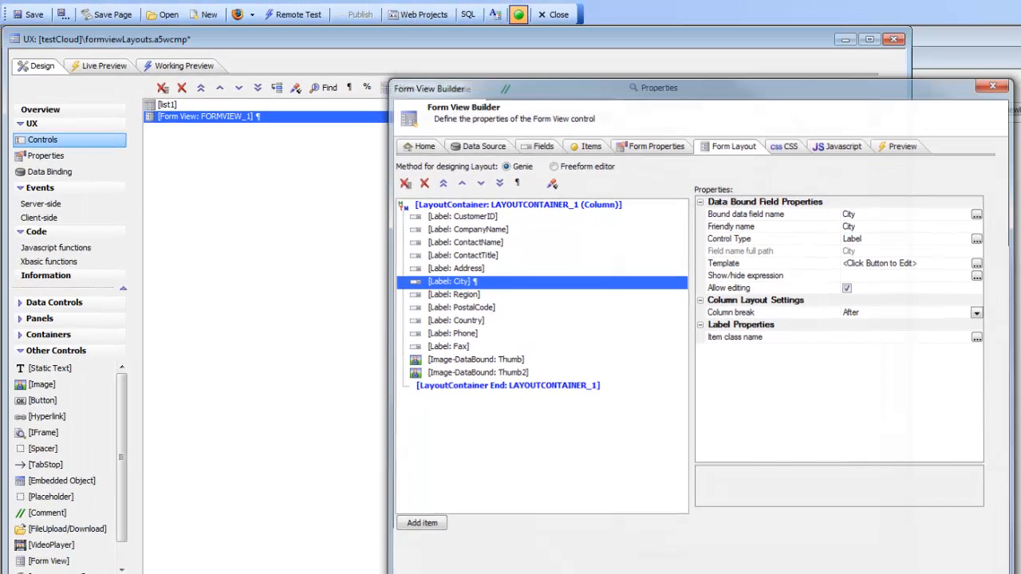
{"action": "left_click", "coordinate": [894, 573]}
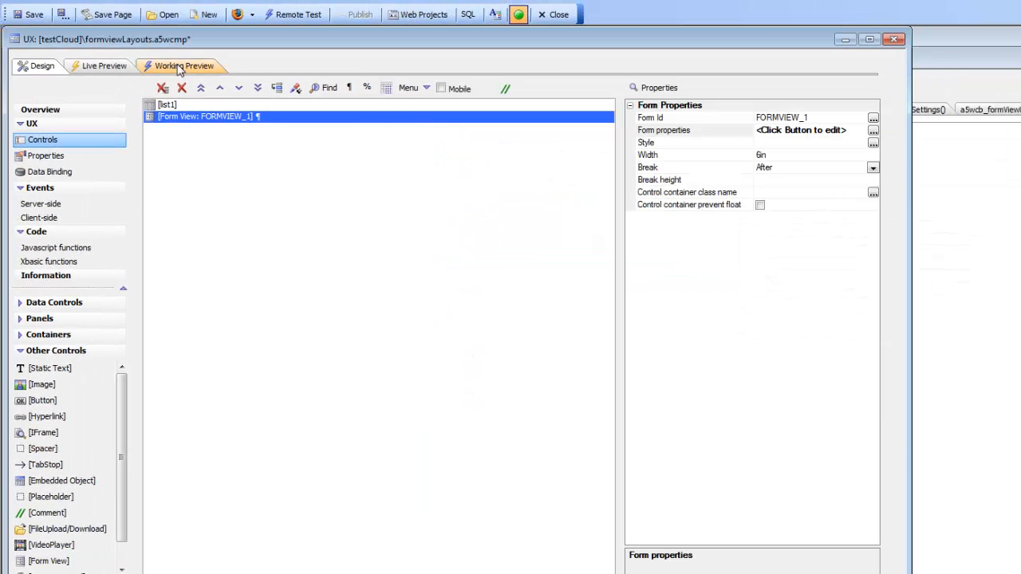
{"action": "left_click", "coordinate": [176, 67]}
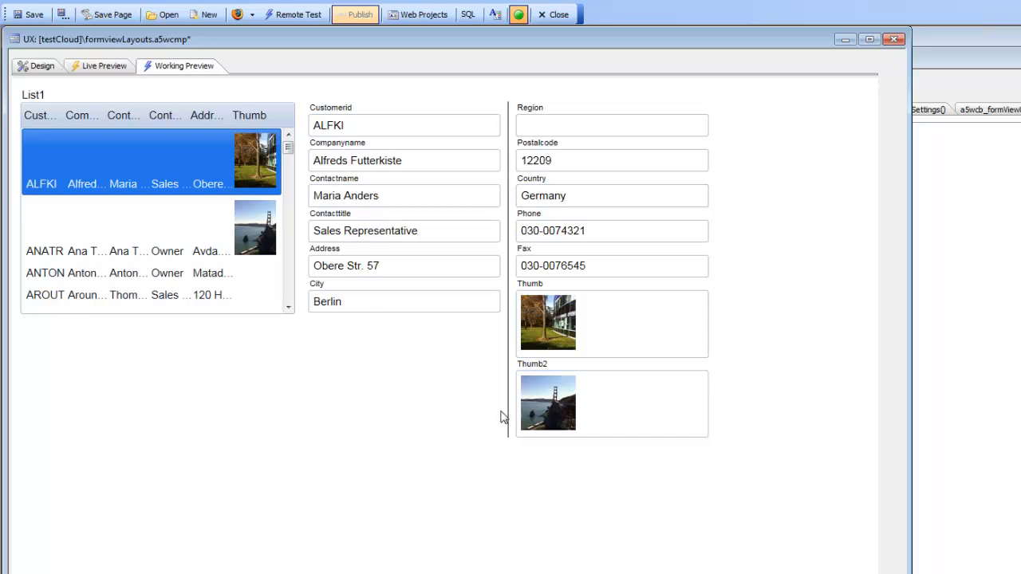
{"action": "left_click", "coordinate": [30, 70]}
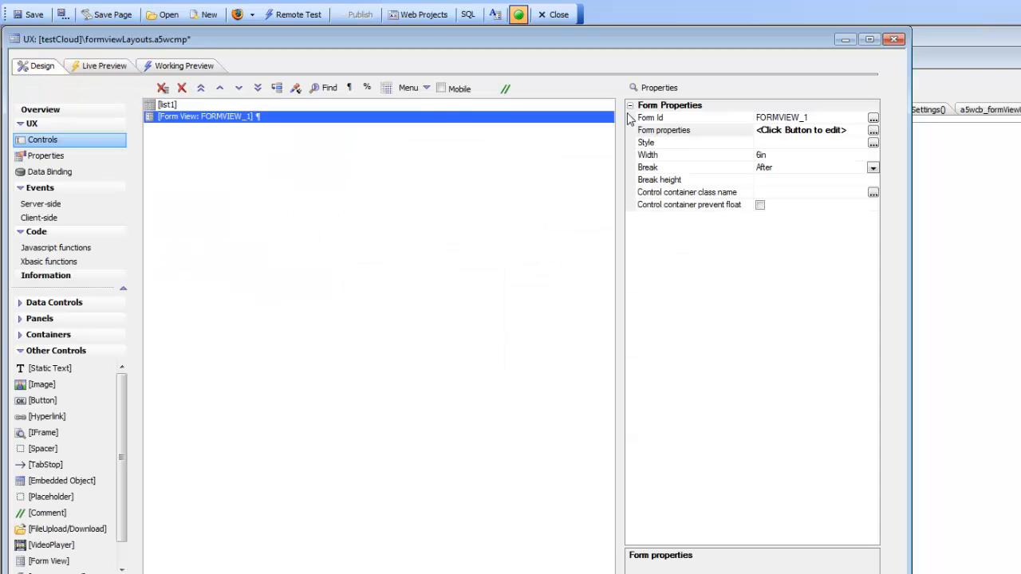
Step: Reopen the Form View's layout and examine the column container's line-between-columns and line style settings
{"action": "double_click", "coordinate": [670, 131]}
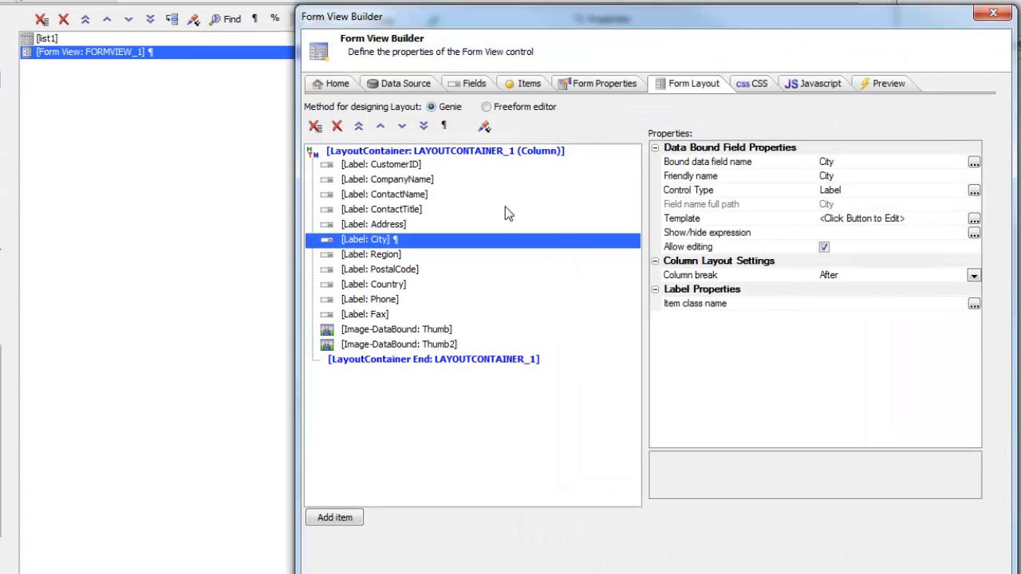
{"action": "left_click", "coordinate": [447, 152]}
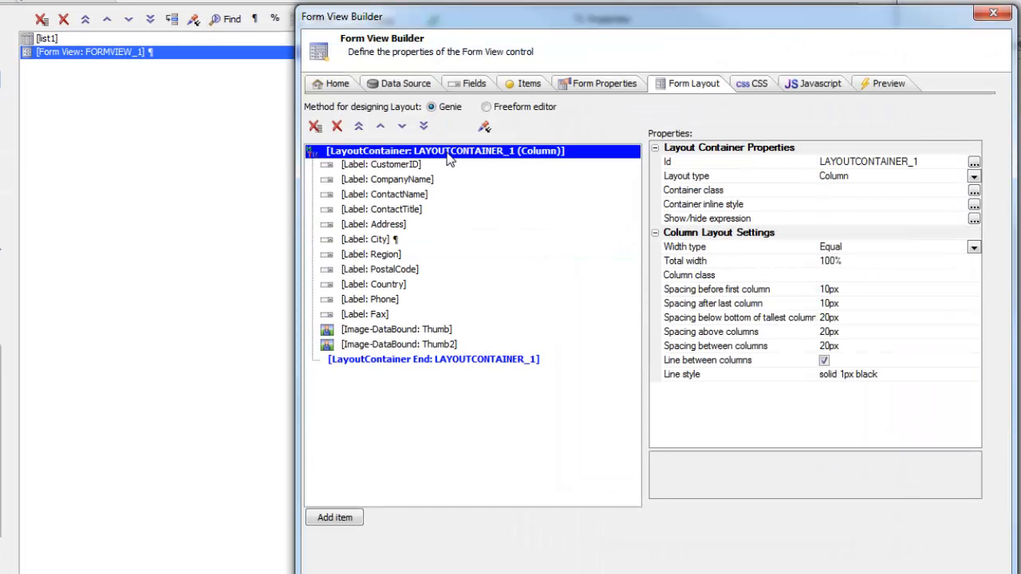
{"action": "left_click", "coordinate": [708, 363]}
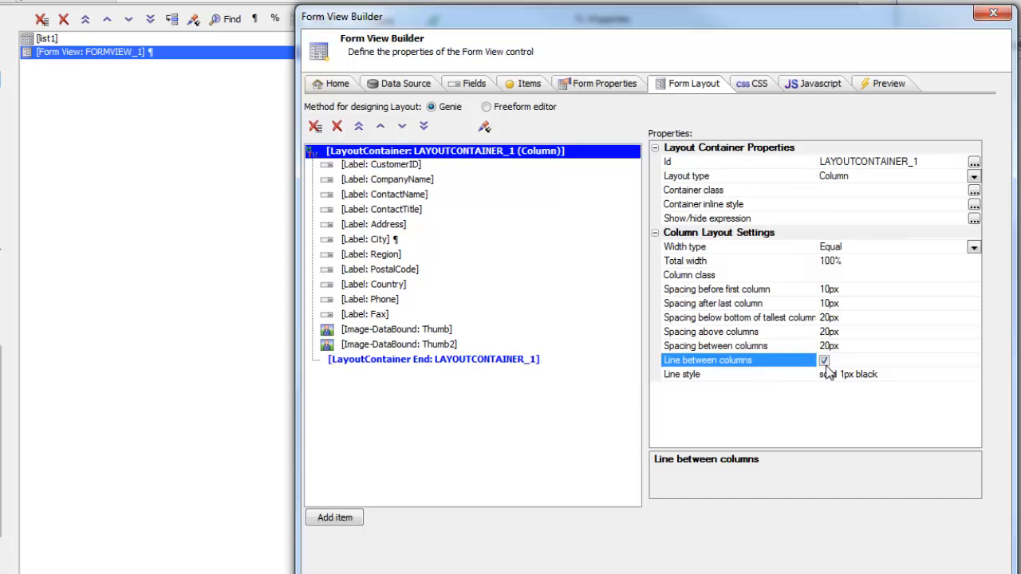
{"action": "left_click", "coordinate": [689, 378]}
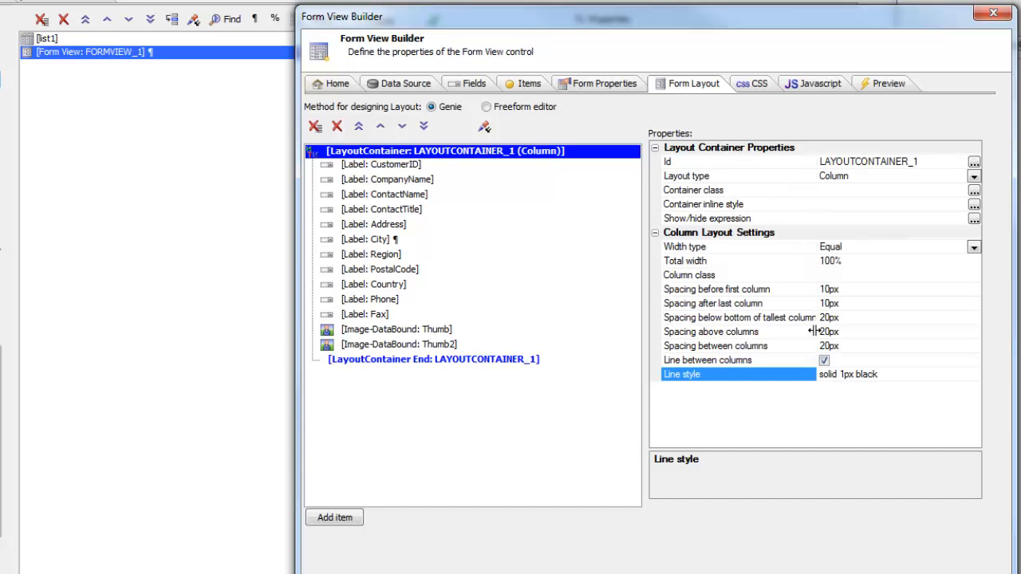
Step: Set the column container's width type to Explicit with column widths of 70%,30%, and check the form in the working preview
{"action": "left_click", "coordinate": [704, 250]}
{"action": "double_click", "coordinate": [704, 251]}
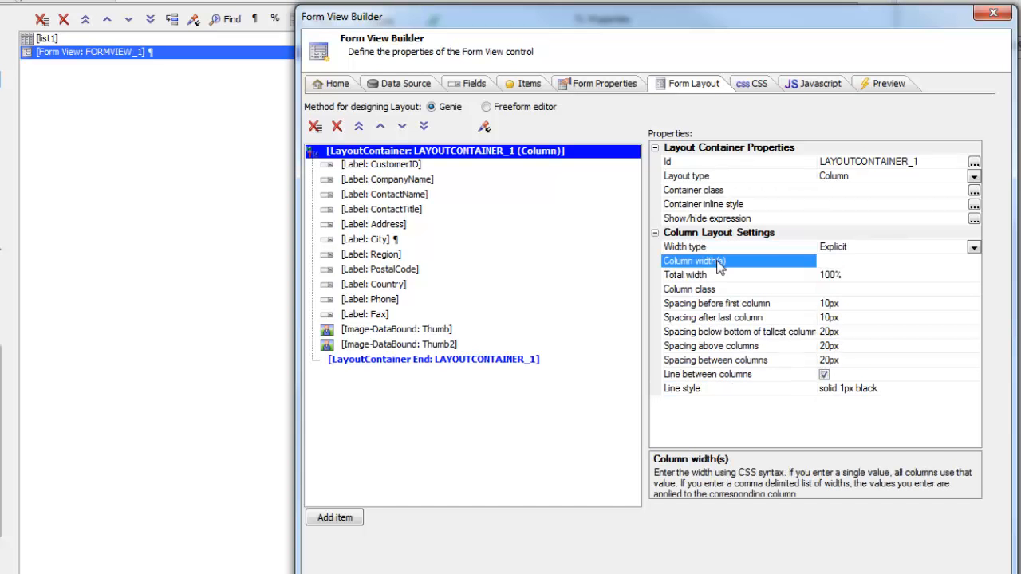
{"action": "left_click", "coordinate": [722, 262]}
{"action": "type", "text": "5"}
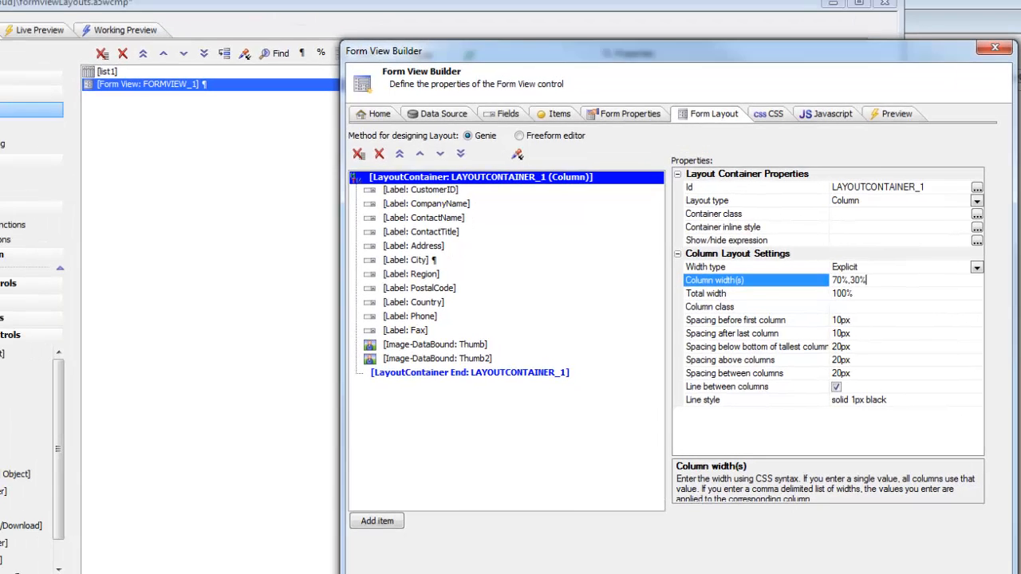
{"action": "left_click", "coordinate": [882, 571]}
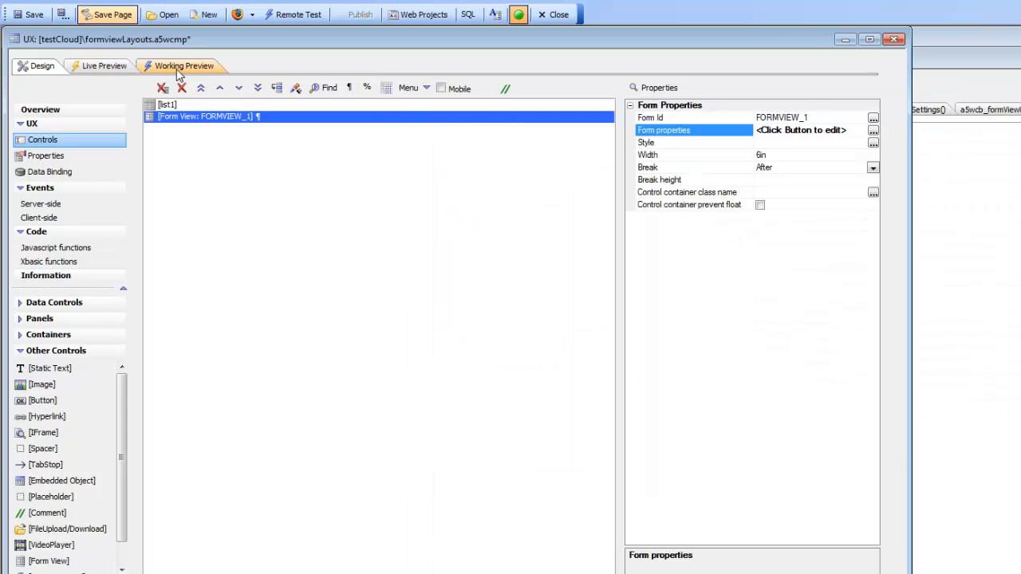
{"action": "left_click", "coordinate": [180, 70]}
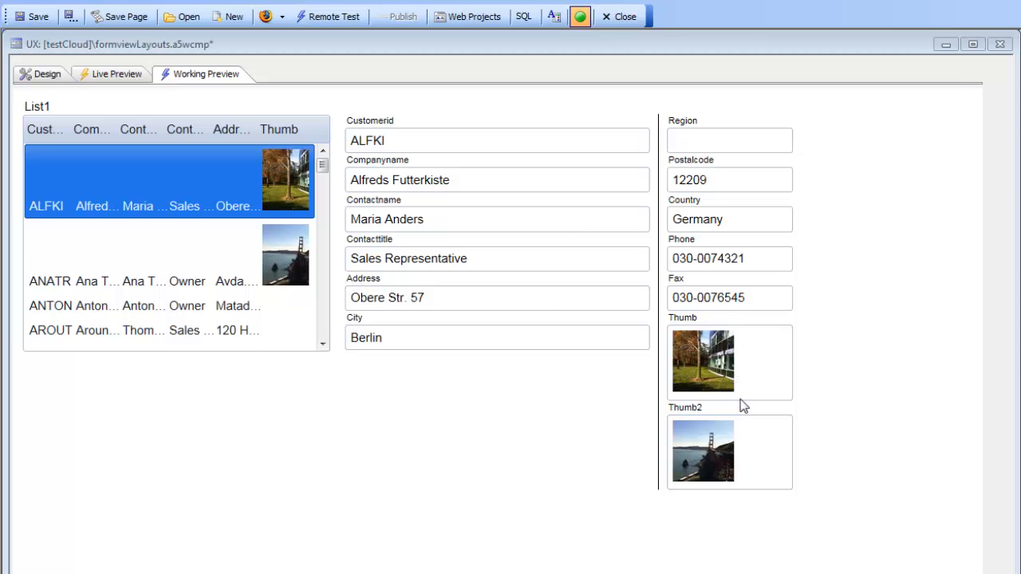
{"action": "left_click", "coordinate": [45, 80]}
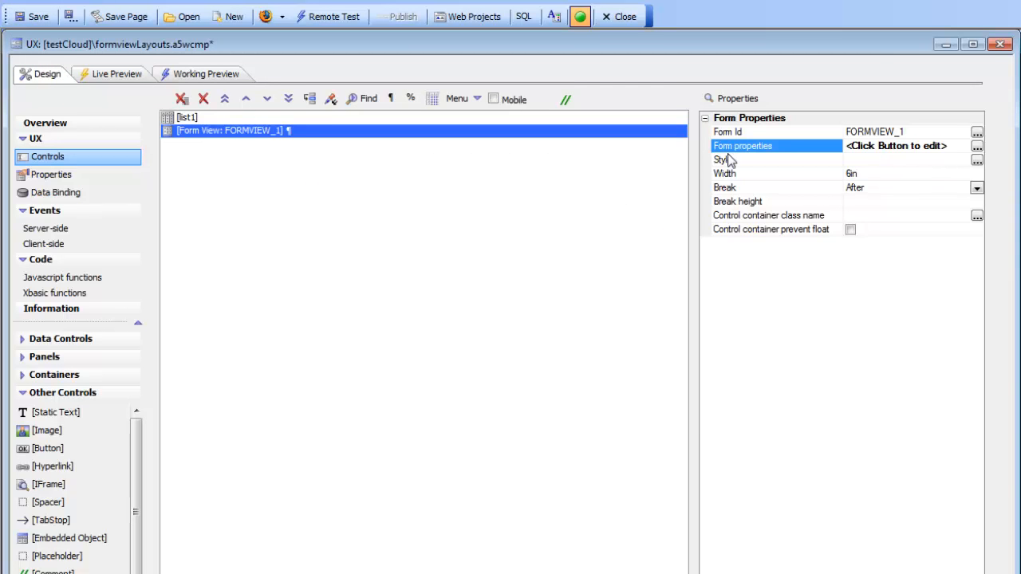
{"action": "left_click", "coordinate": [730, 159]}
{"action": "double_click", "coordinate": [730, 160]}
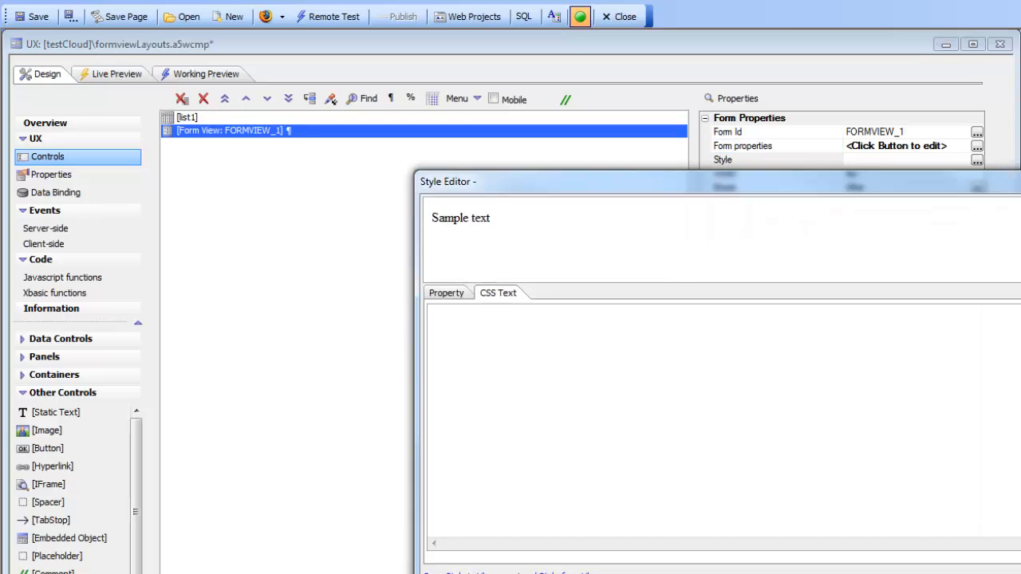
{"action": "key", "text": "Escape"}
Step: Reopen the Form View's layout and set the first column's width to 60% in the column container
{"action": "double_click", "coordinate": [758, 147]}
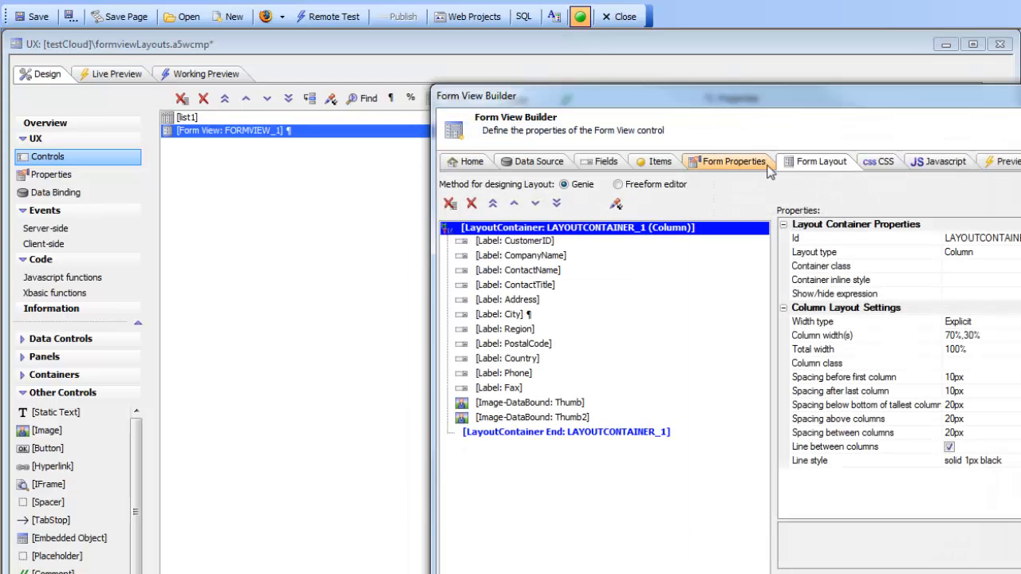
{"action": "left_click_drag", "start_coordinate": [779, 99], "coordinate": [553, 99]}
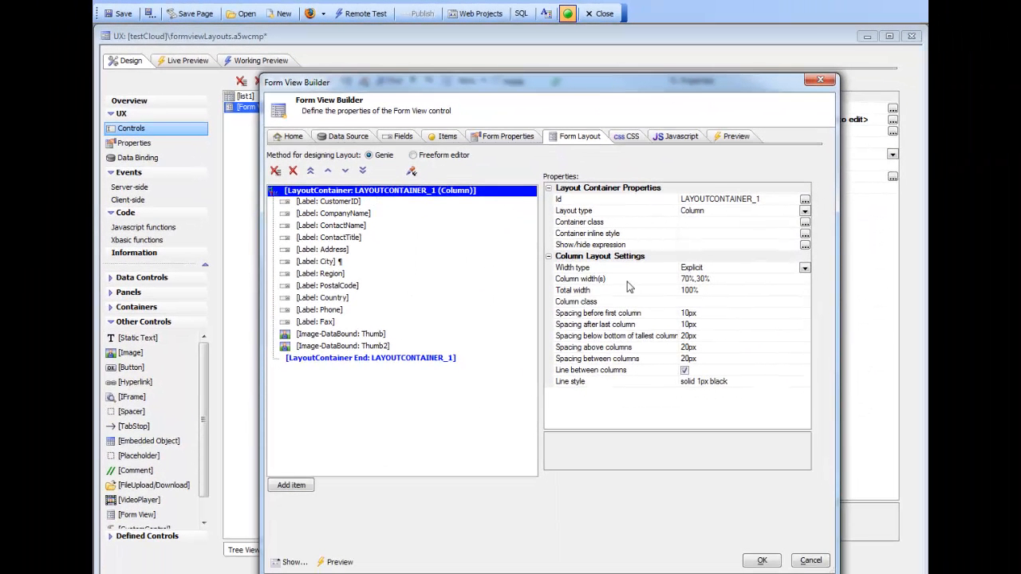
{"action": "left_click", "coordinate": [629, 280]}
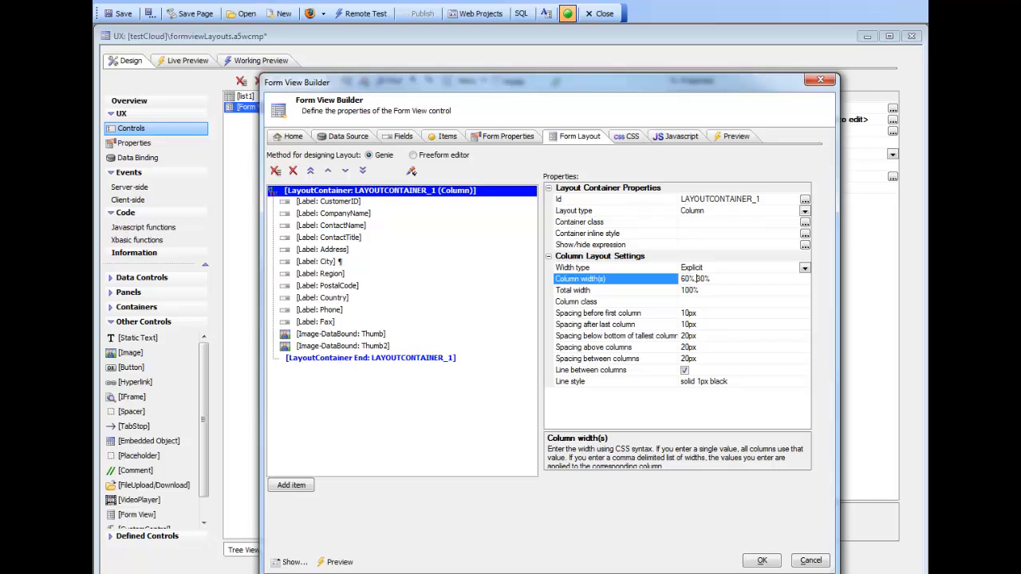
Step: Wrap the Thumb and Thumb2 image fields in a nested LayoutContainer with Flow layout
{"action": "left_click", "coordinate": [357, 335]}
{"action": "left_click", "coordinate": [358, 347], "text": "shift"}
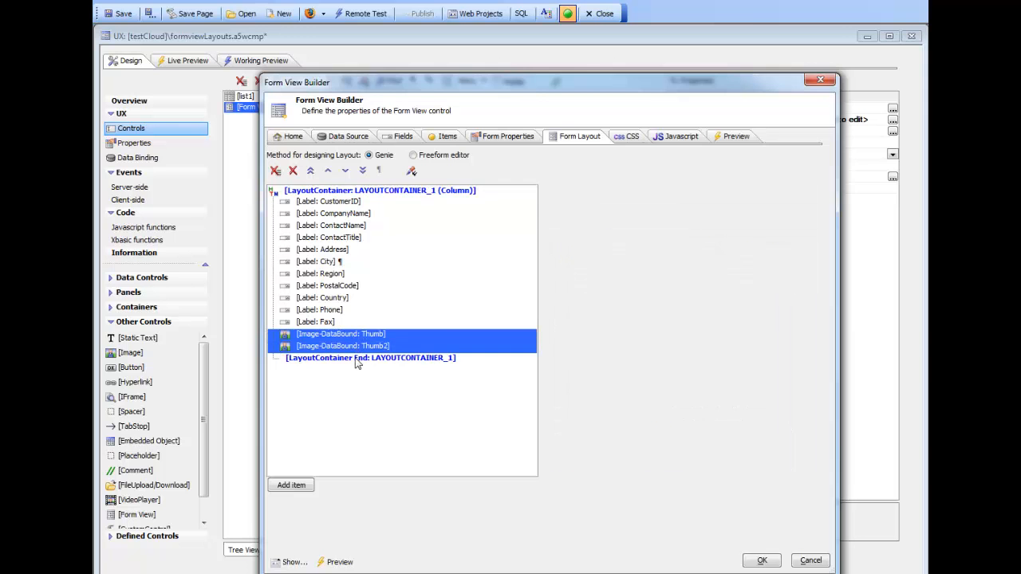
{"action": "left_click", "coordinate": [291, 485]}
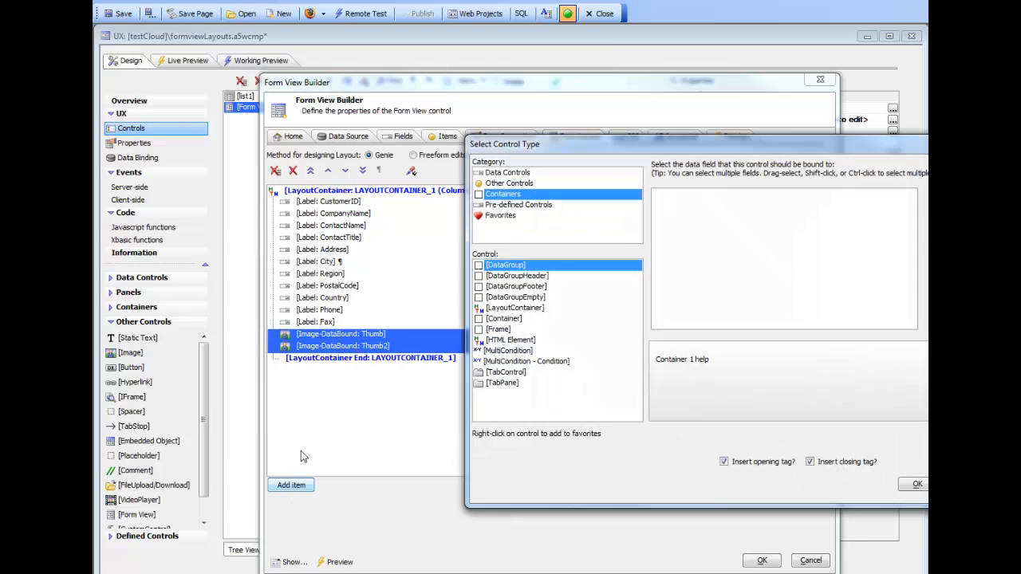
{"action": "left_click", "coordinate": [522, 309]}
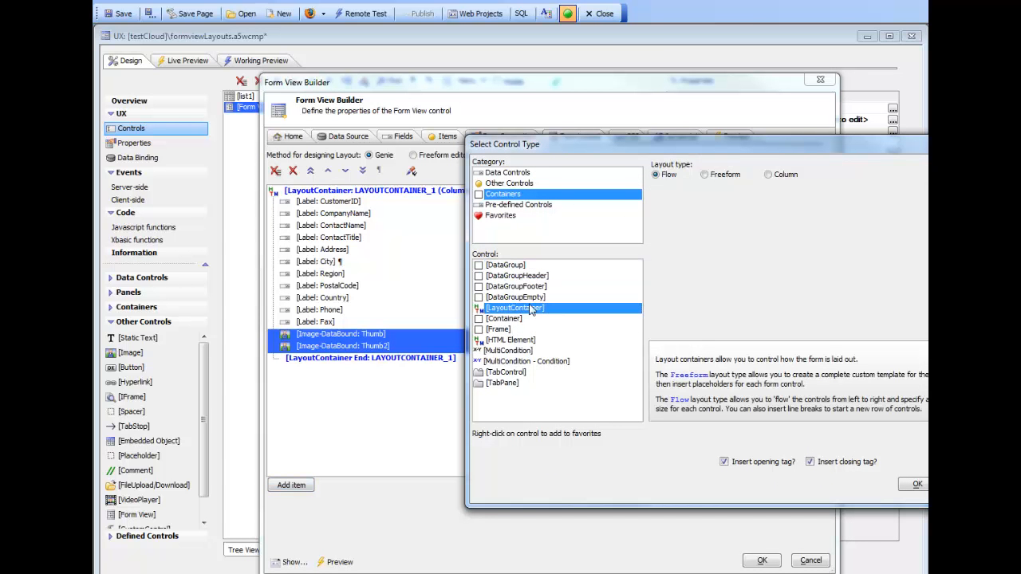
{"action": "left_click", "coordinate": [916, 486]}
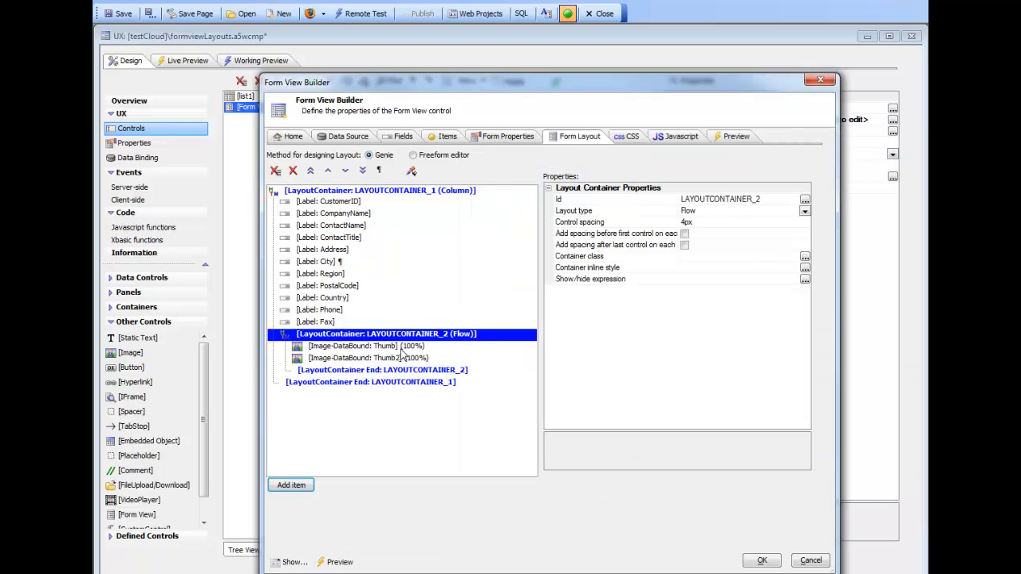
Step: Give Thumb and Thumb2 equal widths within the flow container, accept the layout and check them side by side in the working preview
{"action": "left_click", "coordinate": [402, 346]}
{"action": "left_click", "coordinate": [402, 357], "text": "shift"}
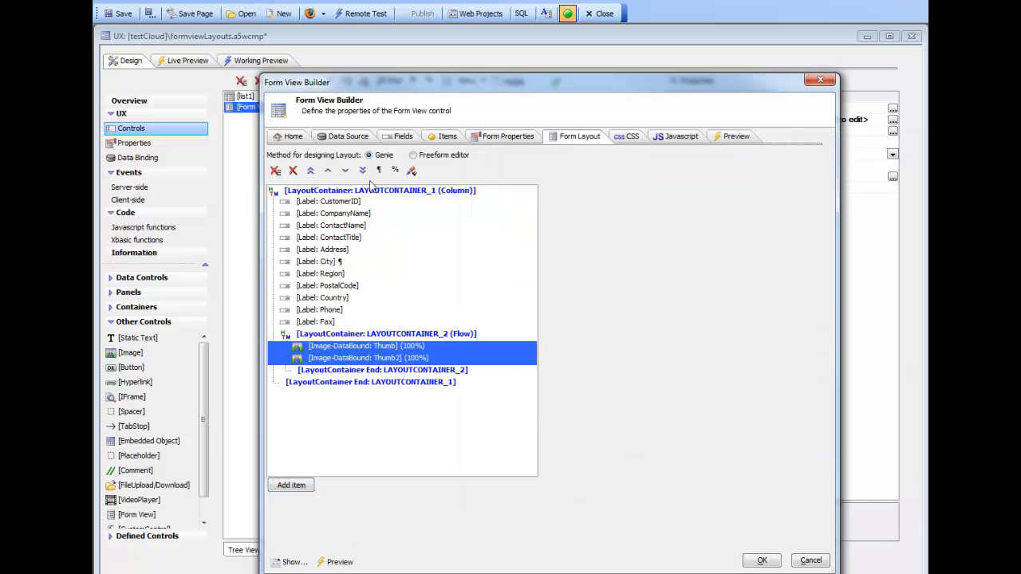
{"action": "left_click", "coordinate": [395, 171]}
{"action": "left_click", "coordinate": [410, 201]}
{"action": "left_click", "coordinate": [763, 560]}
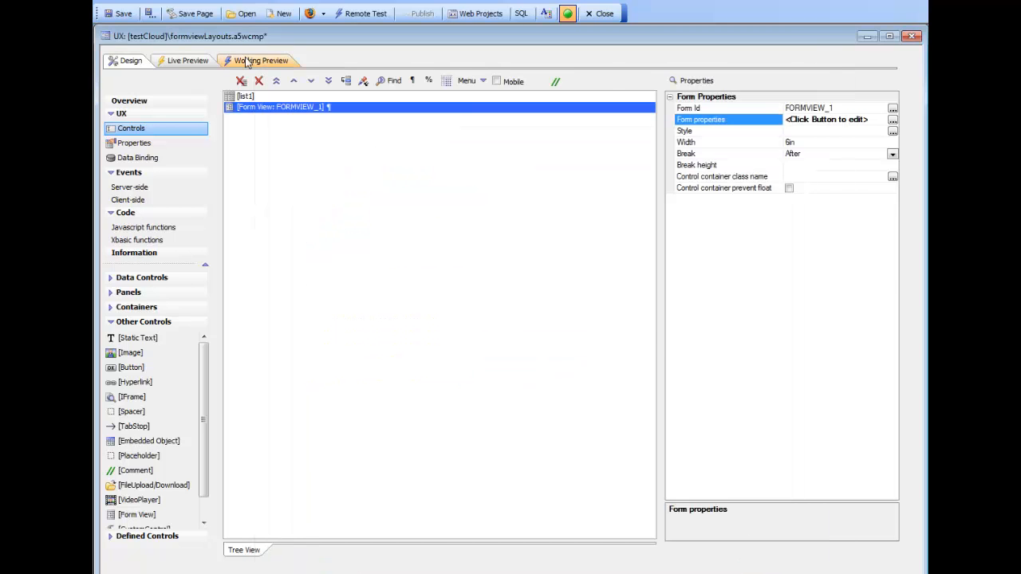
{"action": "left_click", "coordinate": [248, 62]}
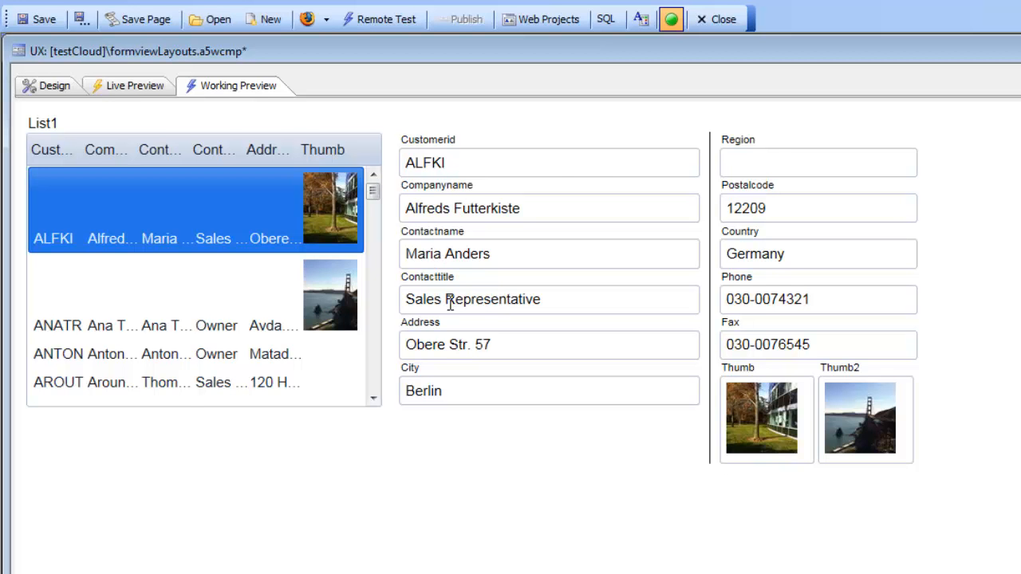
{"action": "left_click", "coordinate": [50, 86]}
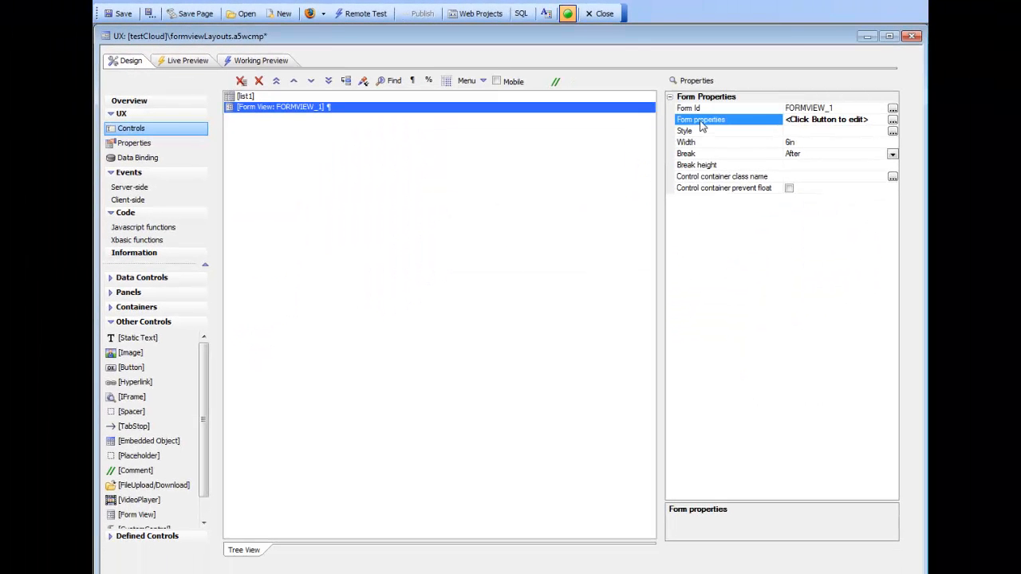
Step: Reopen the Form View's layout and wrap the CompanyName, ContactName and ContactTitle fields in a nested LayoutContainer with Column layout
{"action": "double_click", "coordinate": [738, 131]}
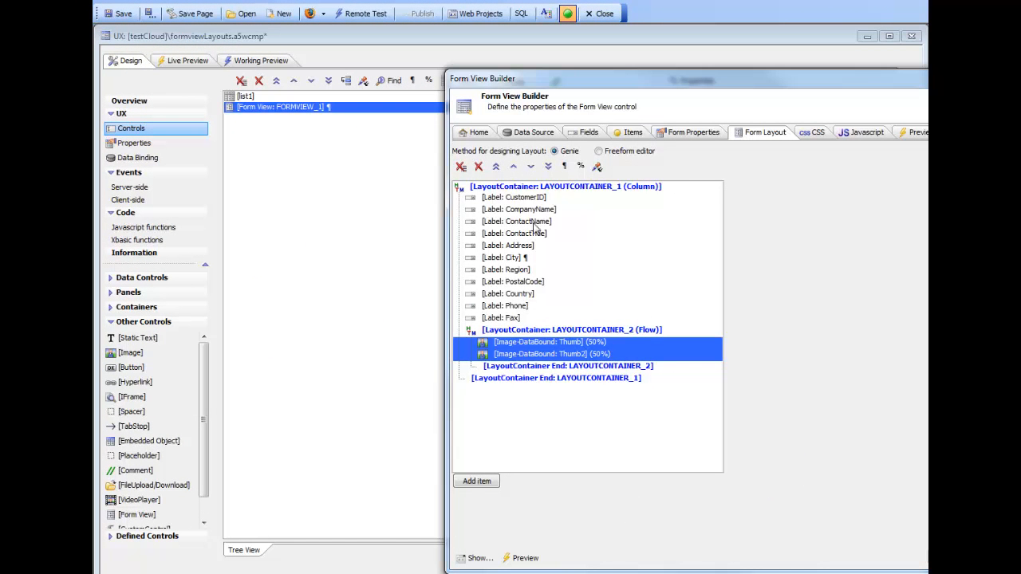
{"action": "left_click", "coordinate": [526, 211]}
{"action": "left_click", "coordinate": [530, 237], "text": "shift"}
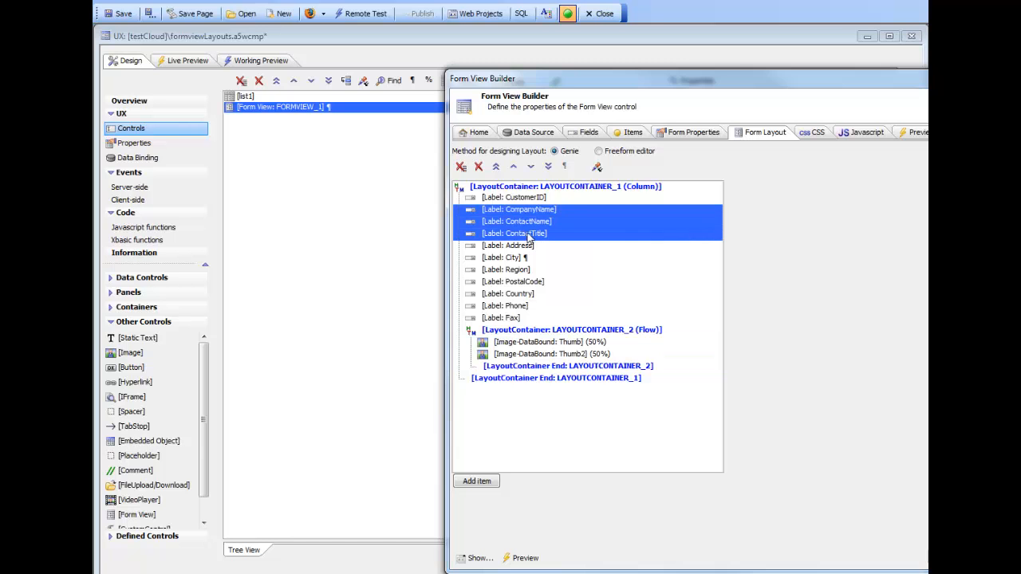
{"action": "left_click", "coordinate": [477, 482]}
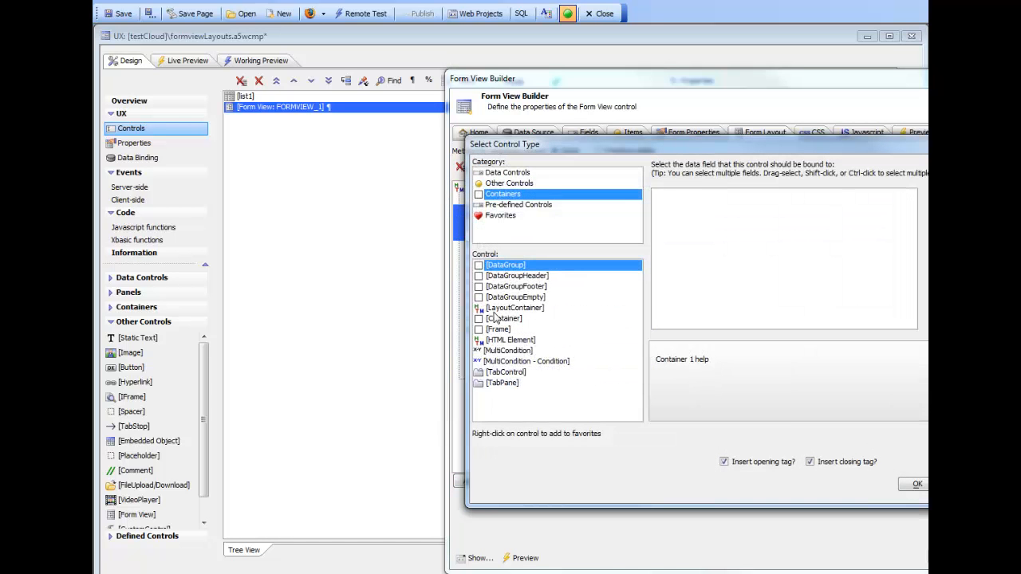
{"action": "left_click", "coordinate": [498, 310]}
{"action": "left_click", "coordinate": [770, 175]}
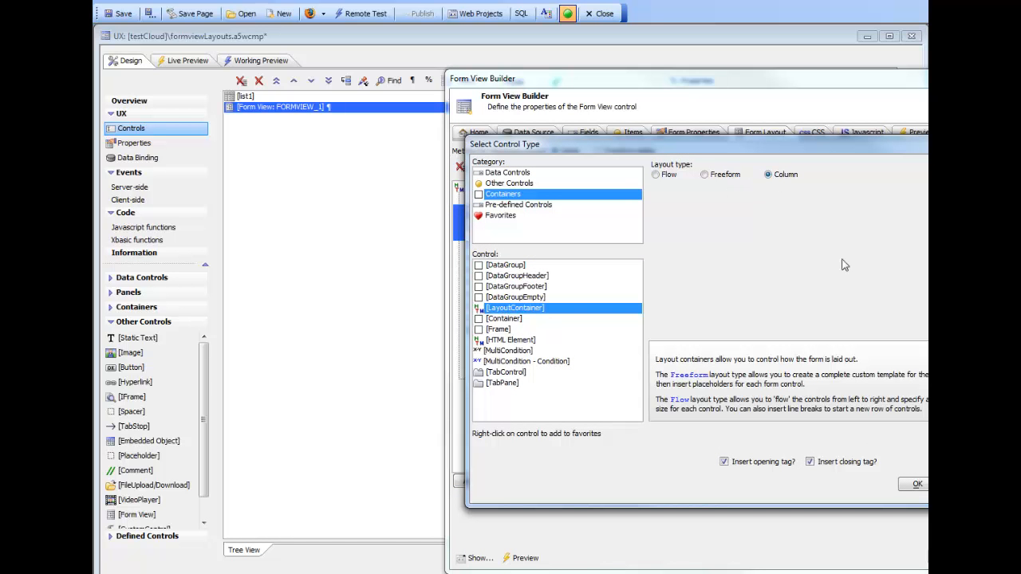
{"action": "left_click", "coordinate": [914, 485]}
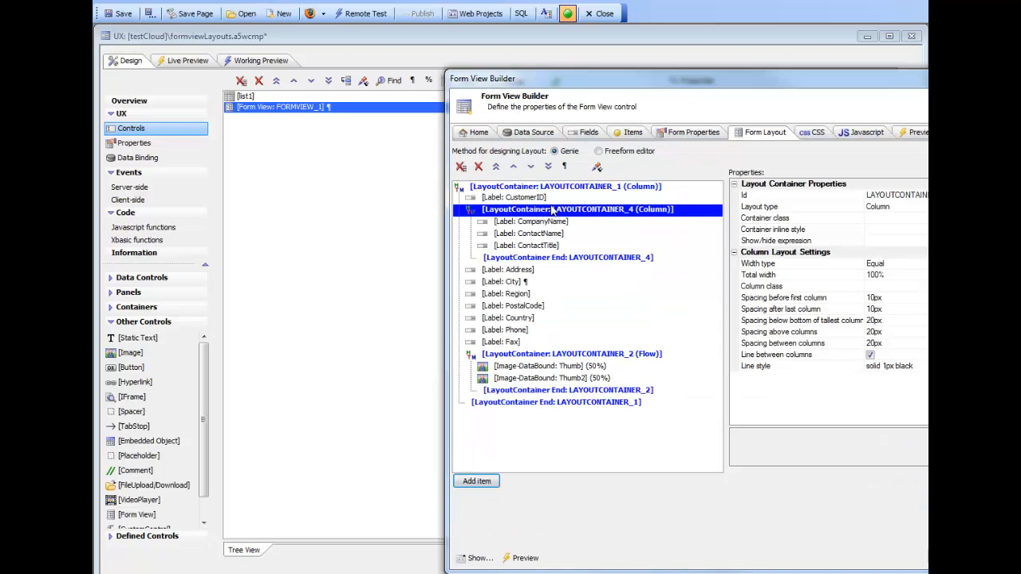
Step: Add a column break after ContactName in the nested container, accept the layout and check the form in the working preview
{"action": "left_click", "coordinate": [553, 236]}
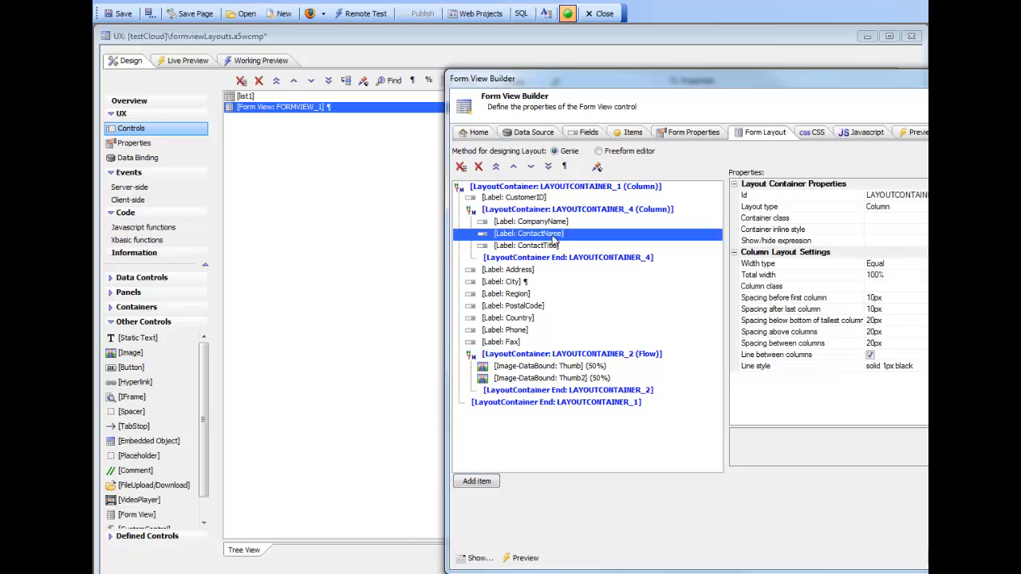
{"action": "left_click", "coordinate": [564, 166]}
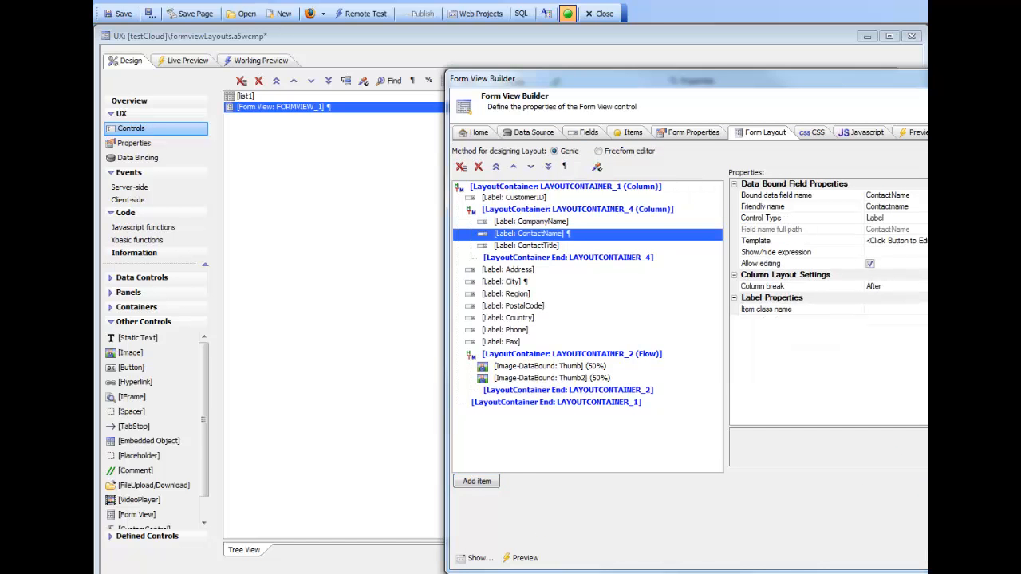
{"action": "key", "text": "Return"}
{"action": "left_click", "coordinate": [257, 61]}
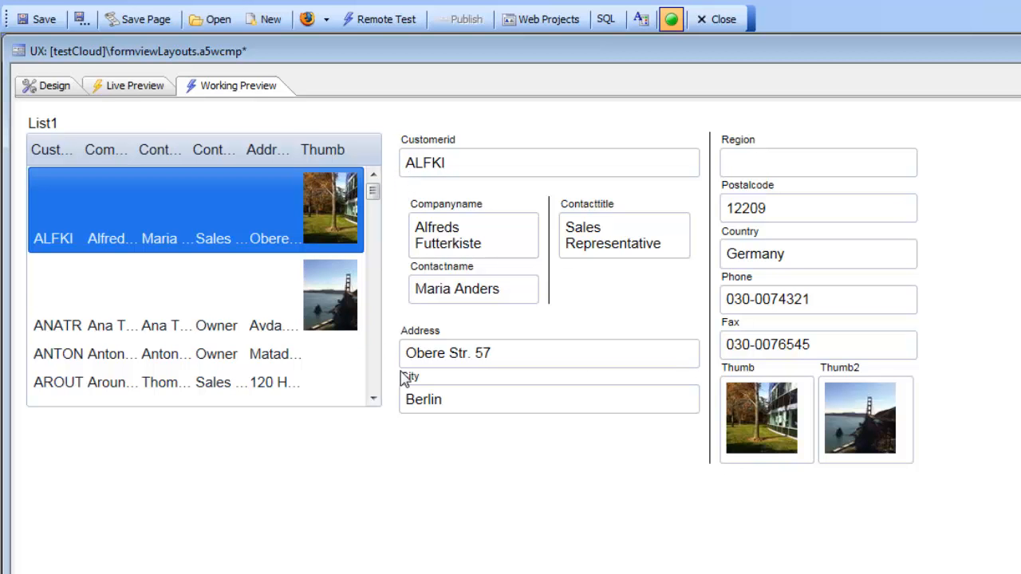
Step: Clear the nested column container's spacing before the first column and after the last column, and save the component for a working preview
{"action": "left_click", "coordinate": [38, 90]}
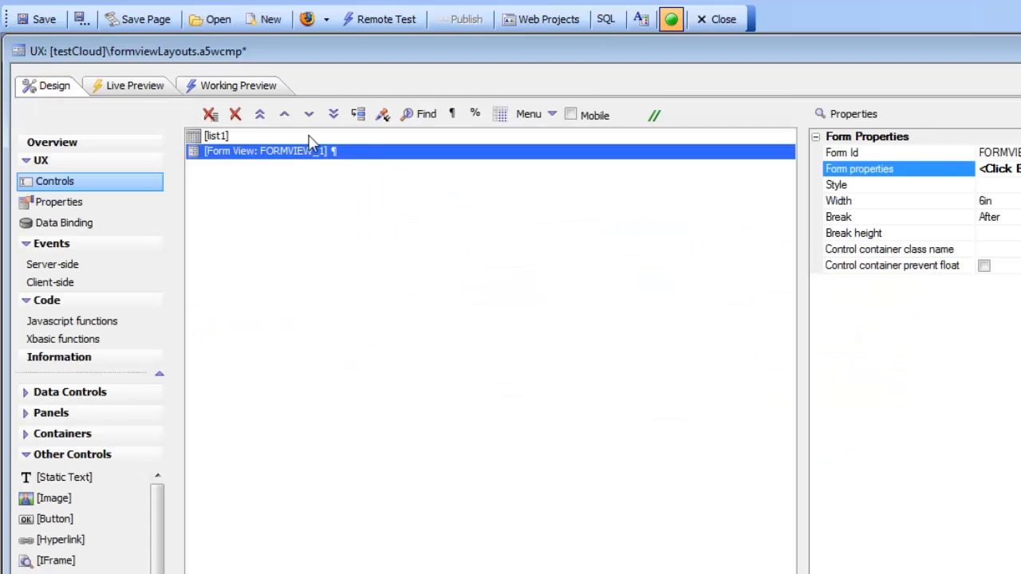
{"action": "double_click", "coordinate": [855, 175]}
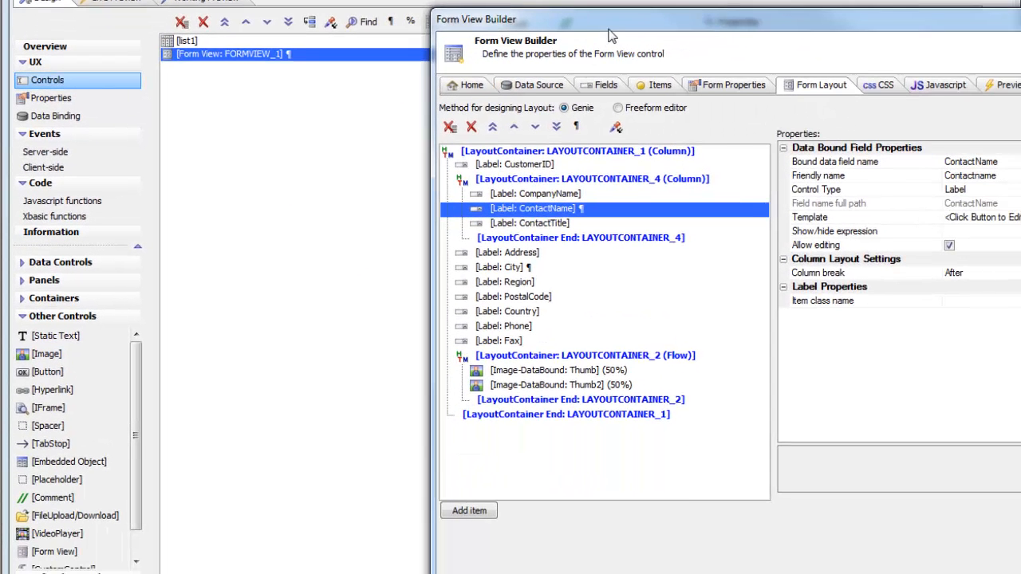
{"action": "left_click_drag", "start_coordinate": [609, 29], "coordinate": [359, 0]}
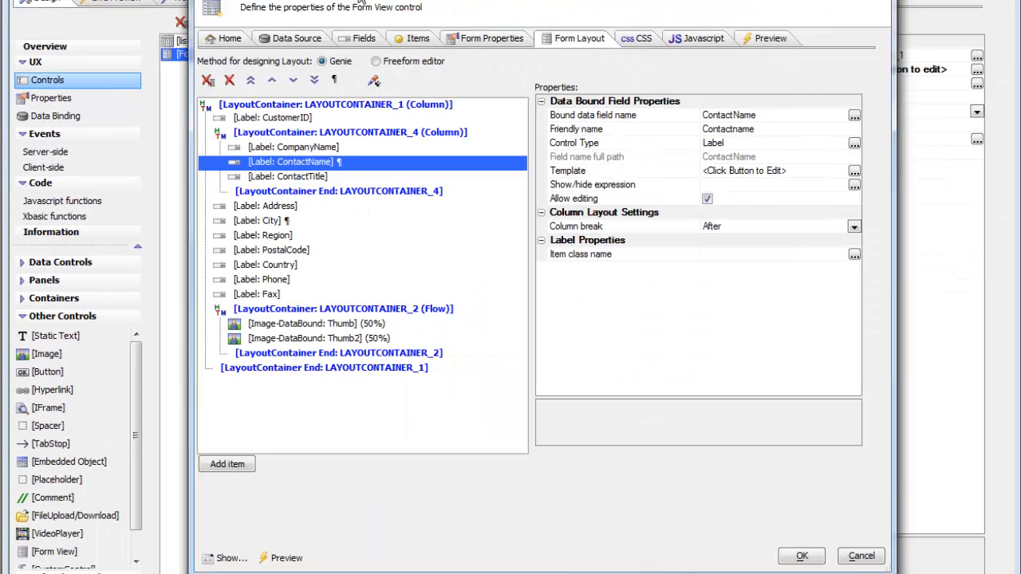
{"action": "left_click", "coordinate": [342, 137]}
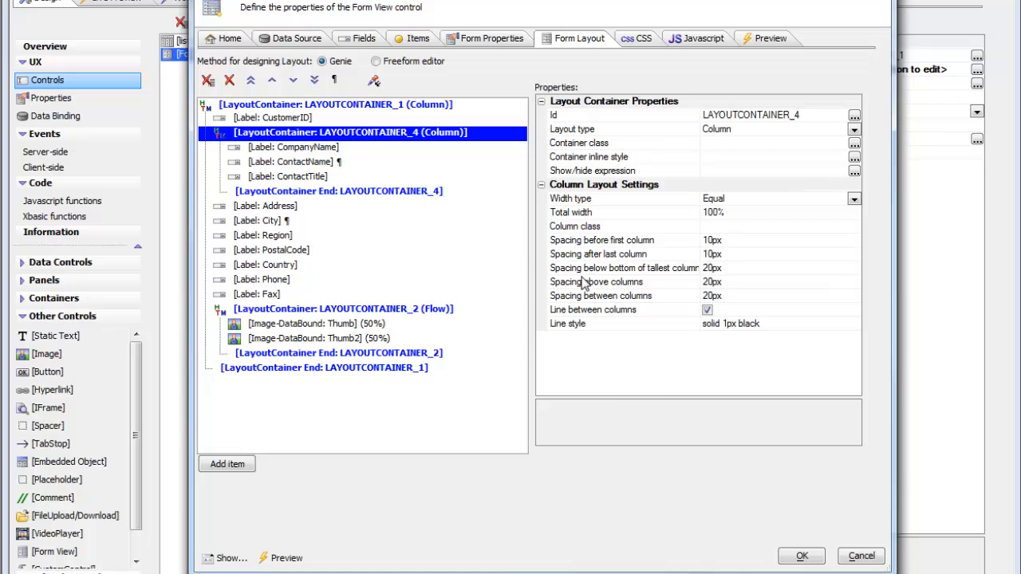
{"action": "left_click", "coordinate": [597, 241]}
{"action": "left_click", "coordinate": [735, 238]}
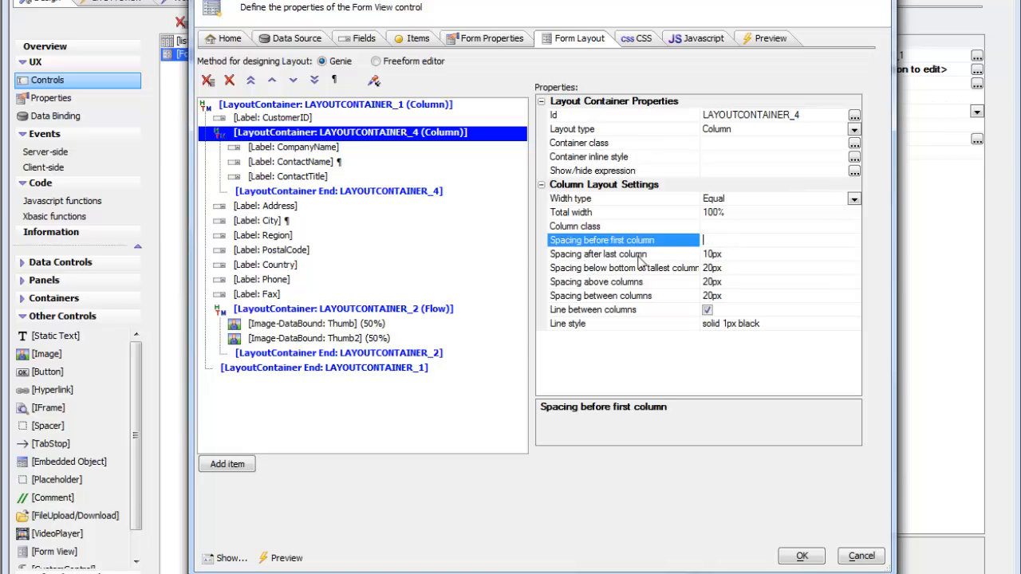
{"action": "left_click", "coordinate": [641, 257]}
{"action": "left_click", "coordinate": [745, 256]}
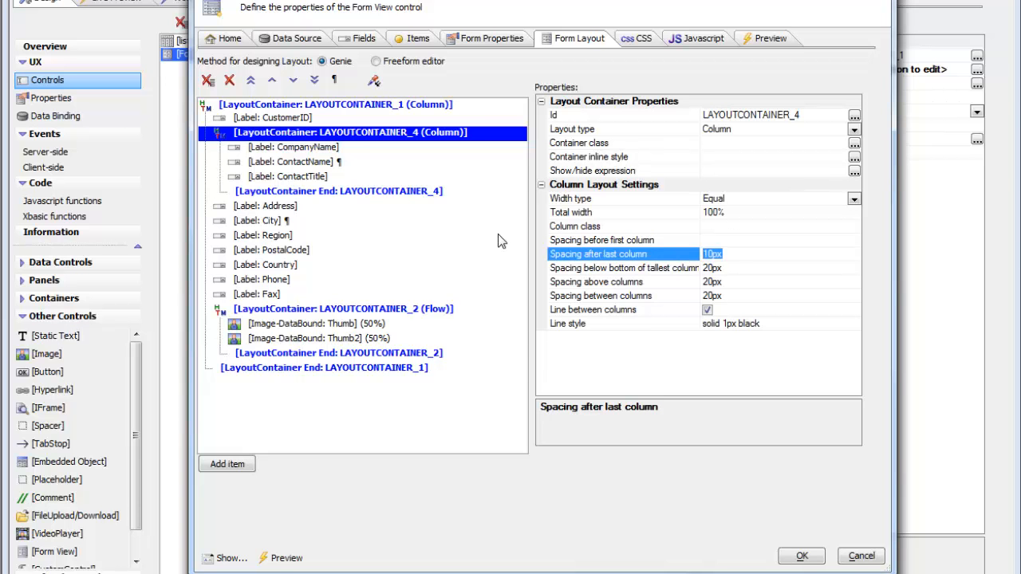
{"action": "key", "text": "Delete"}
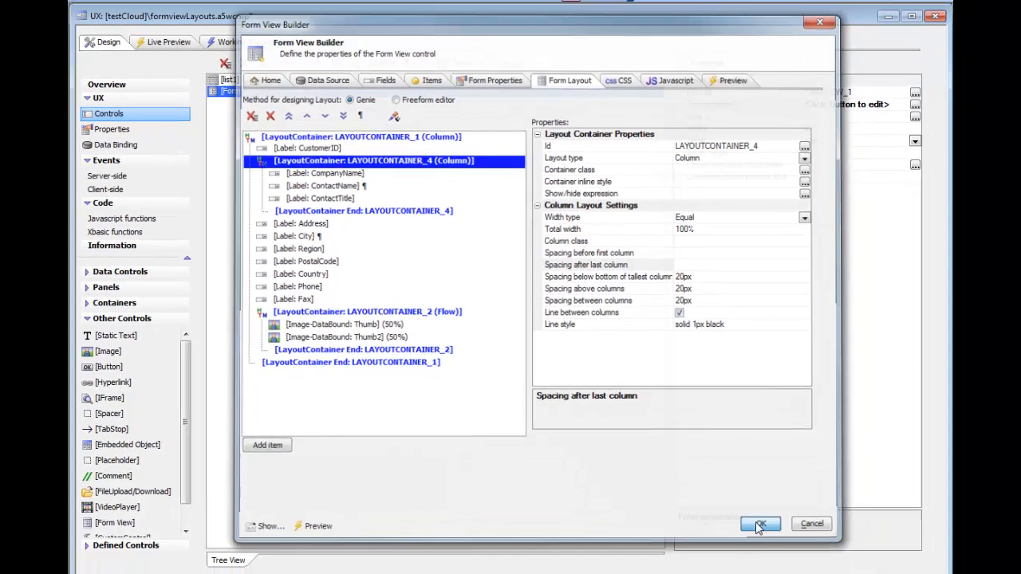
{"action": "left_click", "coordinate": [803, 556]}
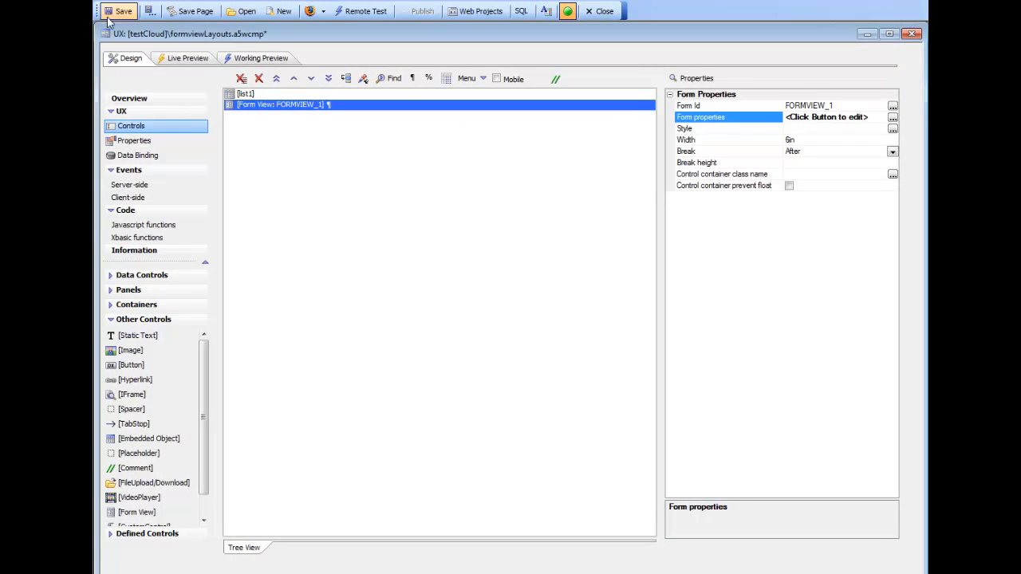
{"action": "left_click", "coordinate": [255, 61]}
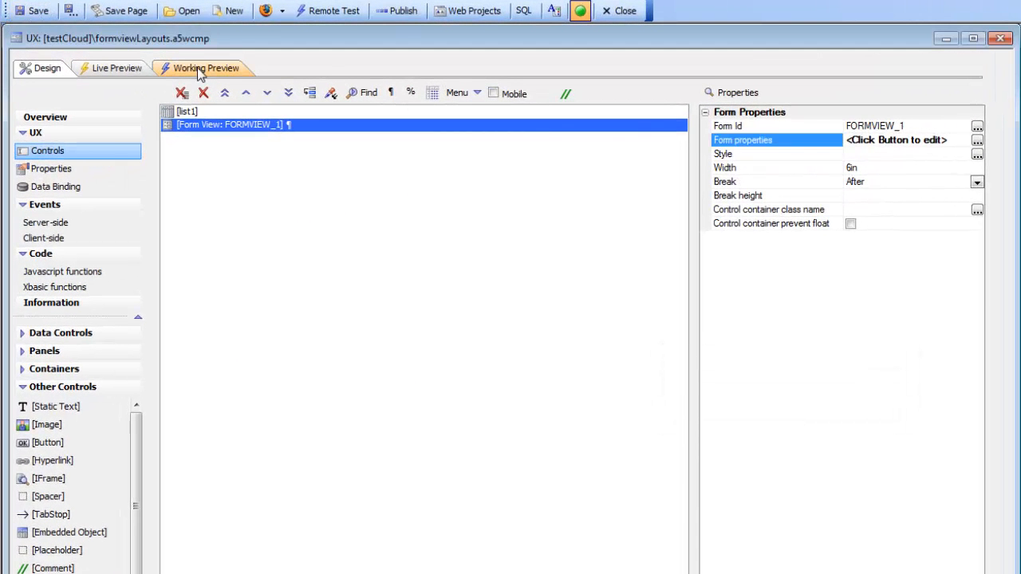